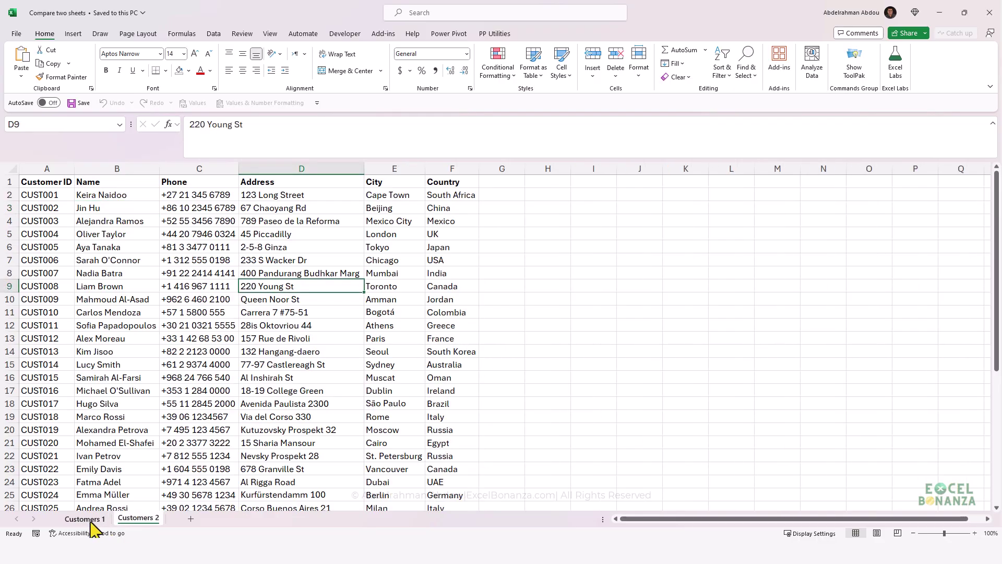
# Review the customer tables on the Customers 1 and Customers 2 sheets, ending on Customers 1
pyautogui.click(59, 192)
pyautogui.click(59, 184)
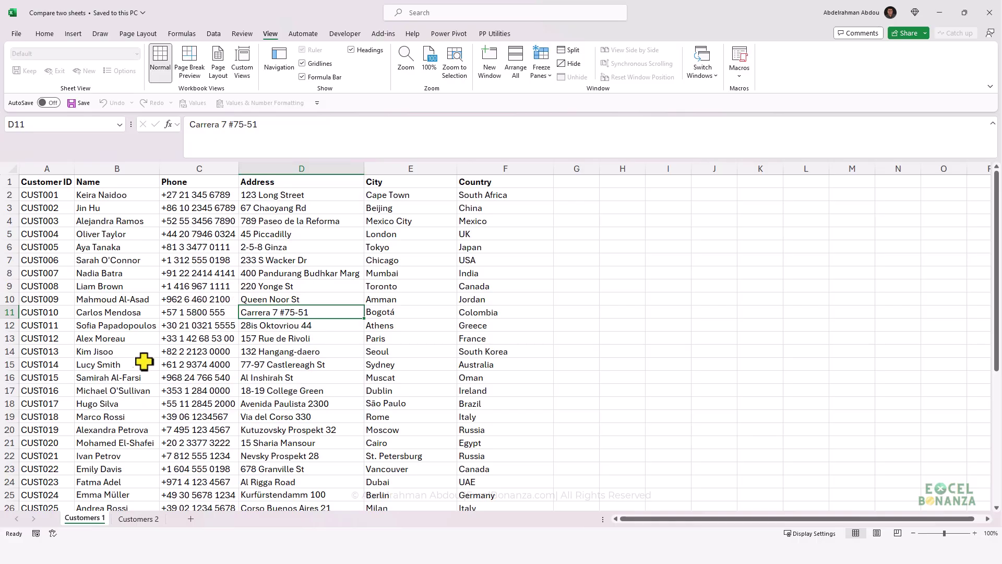
pyautogui.click(135, 519)
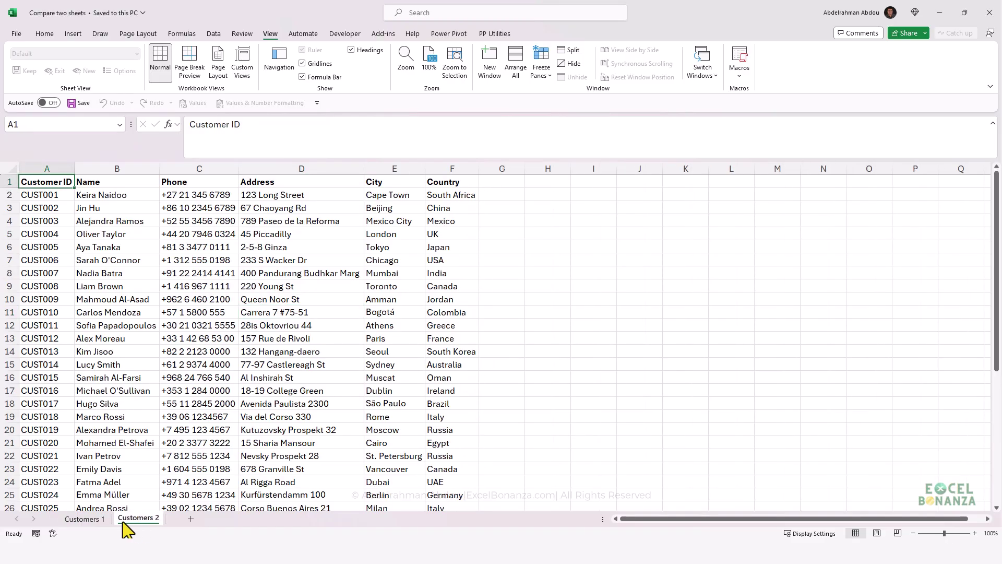
pyautogui.click(82, 519)
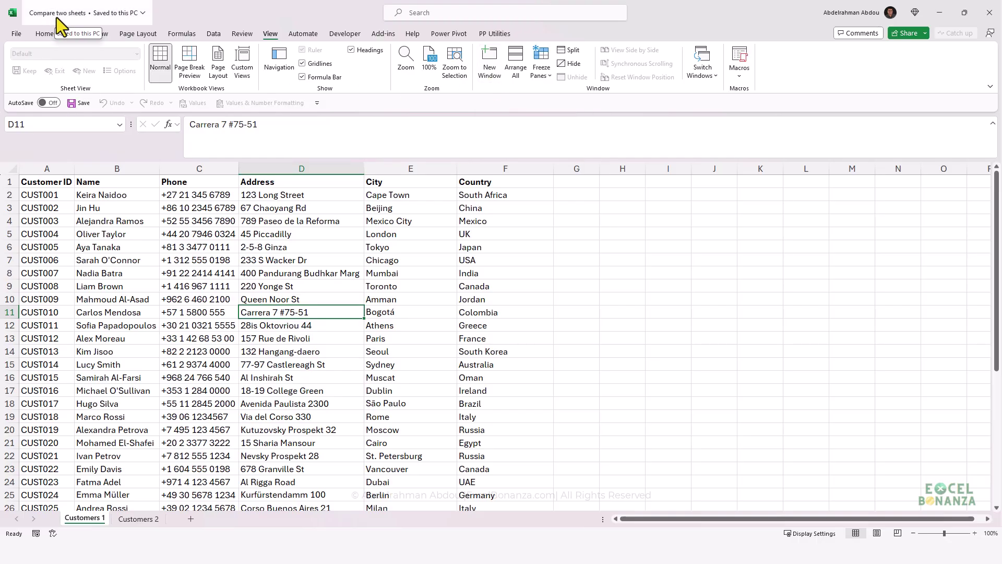
# Open a second window of the workbook, move it aside, and return to the first window
pyautogui.click(487, 72)
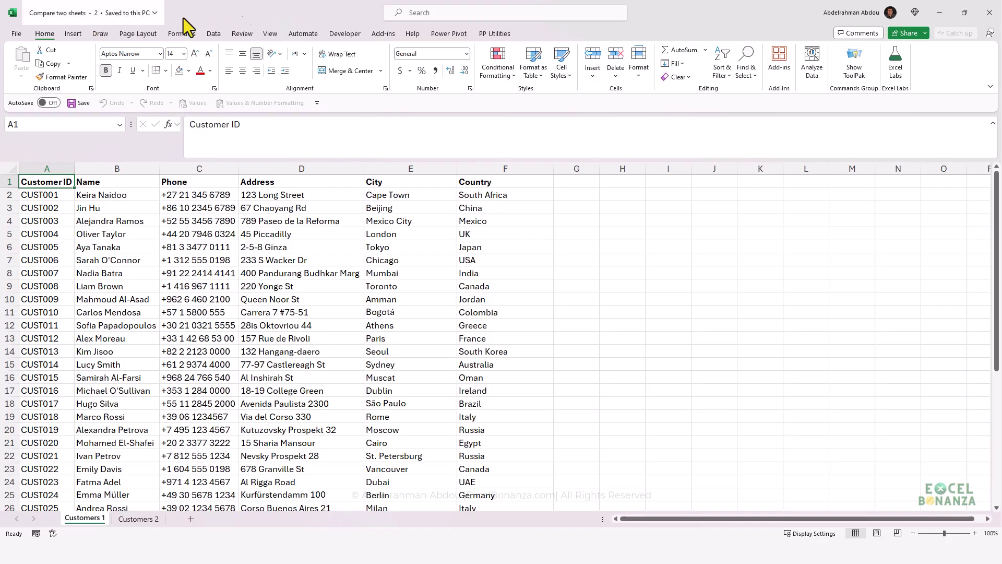
pyautogui.doubleClick(332, 21)
pyautogui.moveTo(183, 31); pyautogui.dragTo(579, 24)
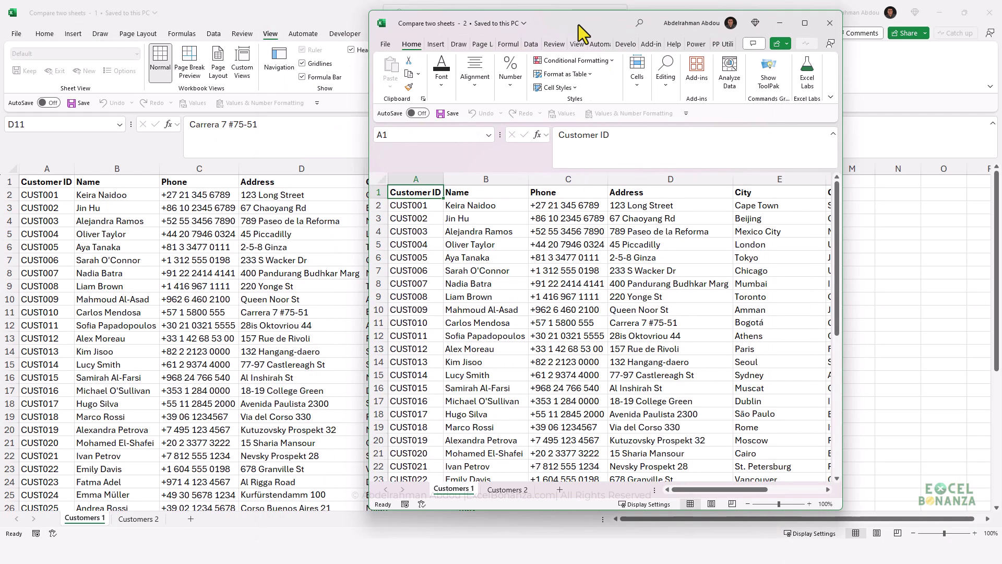
pyautogui.click(306, 205)
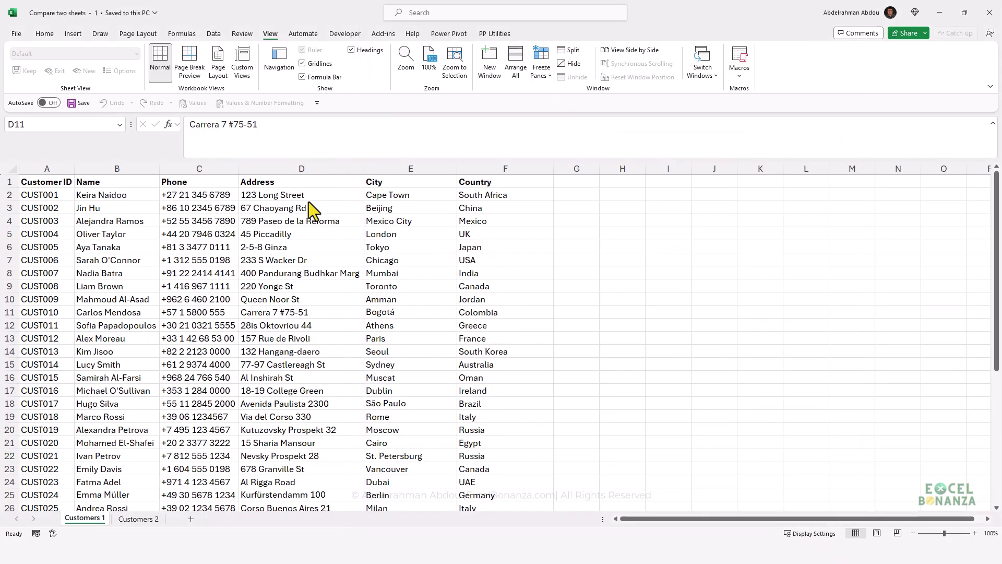
# Arrange the two workbook windows side by side with the Vertical option and close the gap between them
pyautogui.click(516, 69)
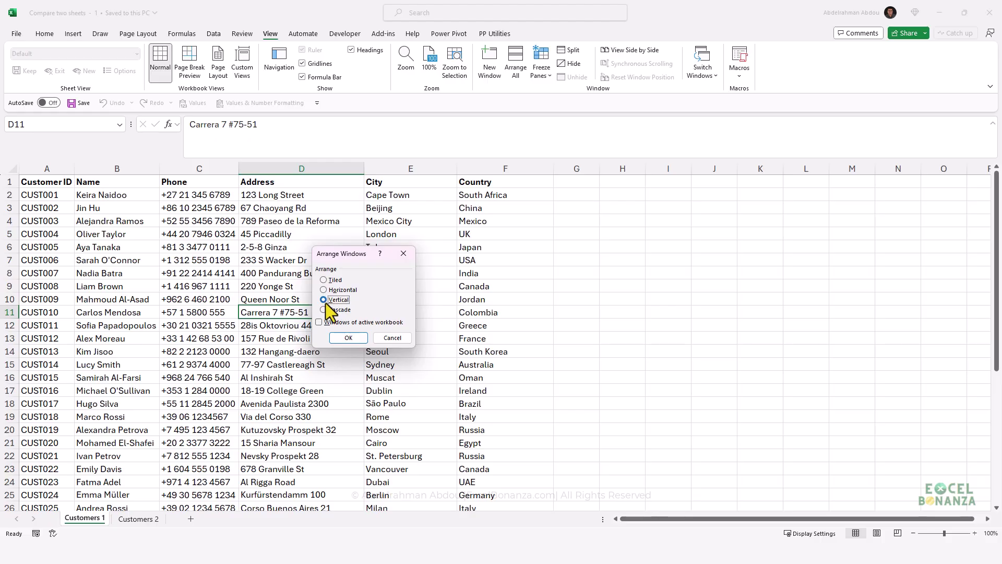
pyautogui.click(343, 338)
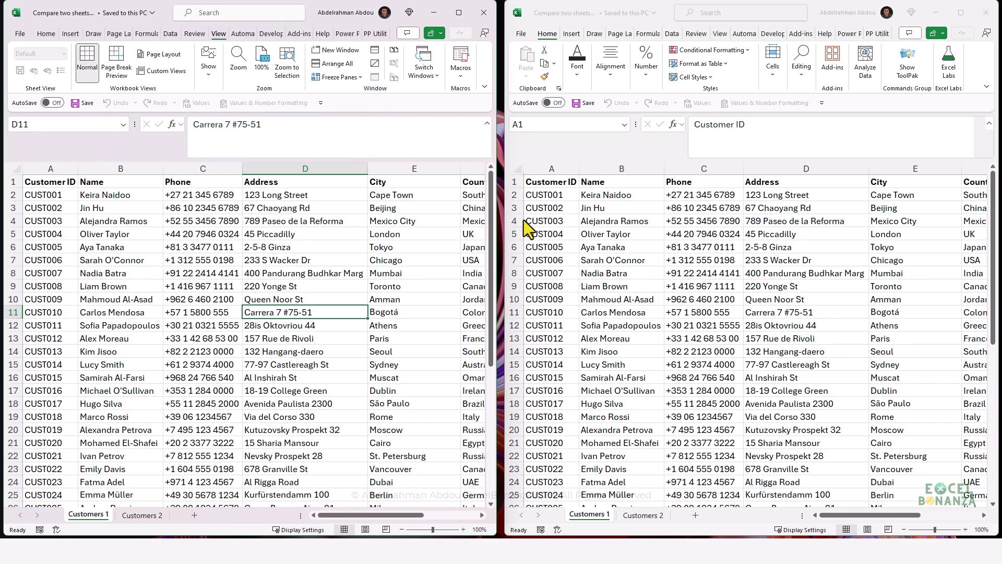
pyautogui.moveTo(504, 226); pyautogui.dragTo(498, 228)
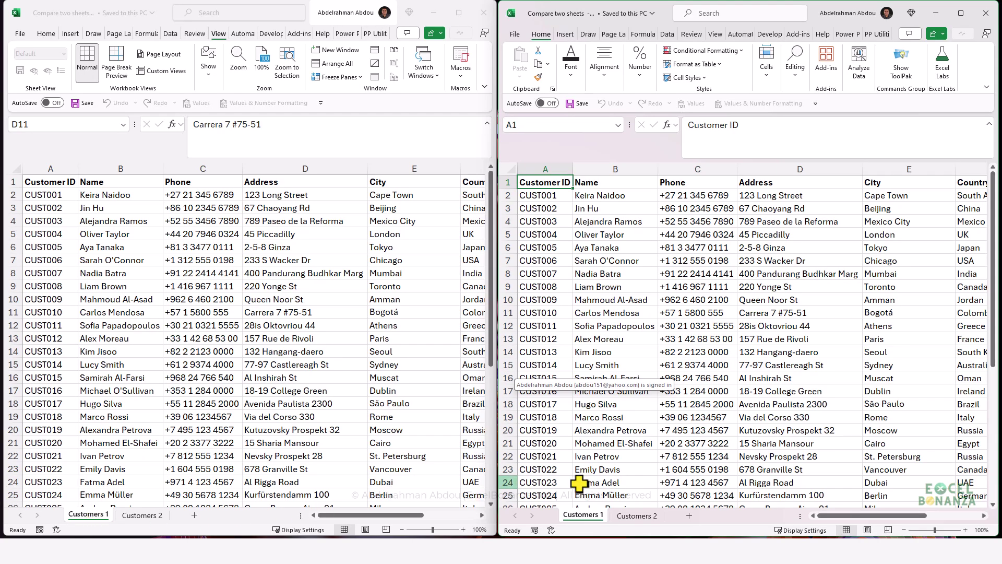
# Show the Customers 2 sheet in the second window, then return to Customers 1 in the first window
pyautogui.click(635, 517)
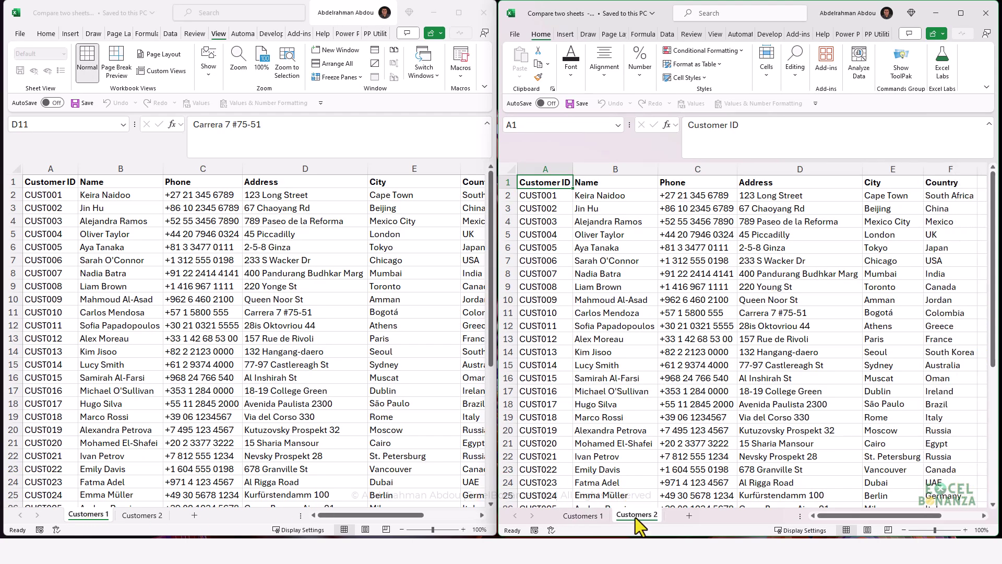
pyautogui.click(579, 327)
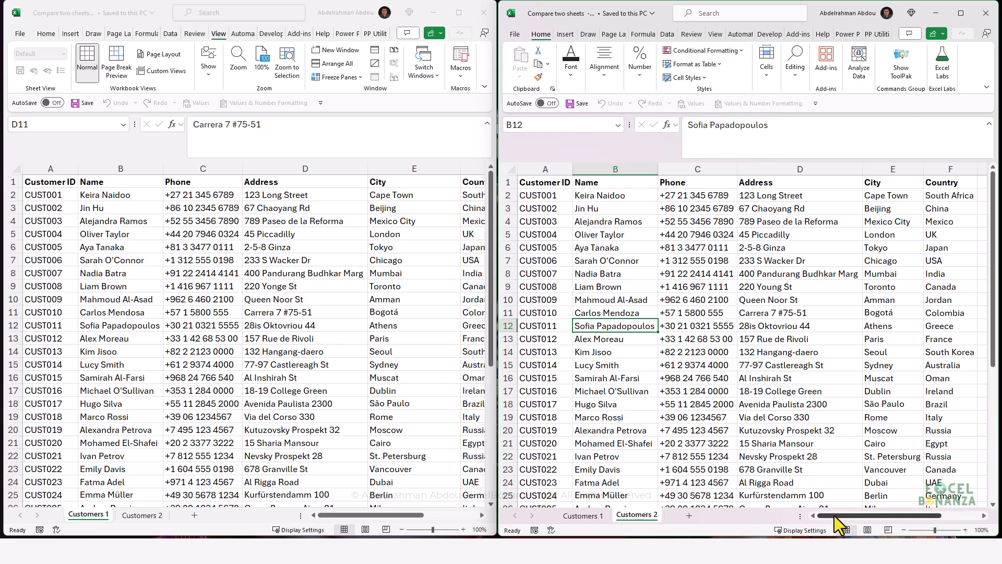
pyautogui.moveTo(835, 514)
pyautogui.mouseDown()
pyautogui.moveTo(858, 513)
pyautogui.moveTo(835, 514)
pyautogui.mouseUp()
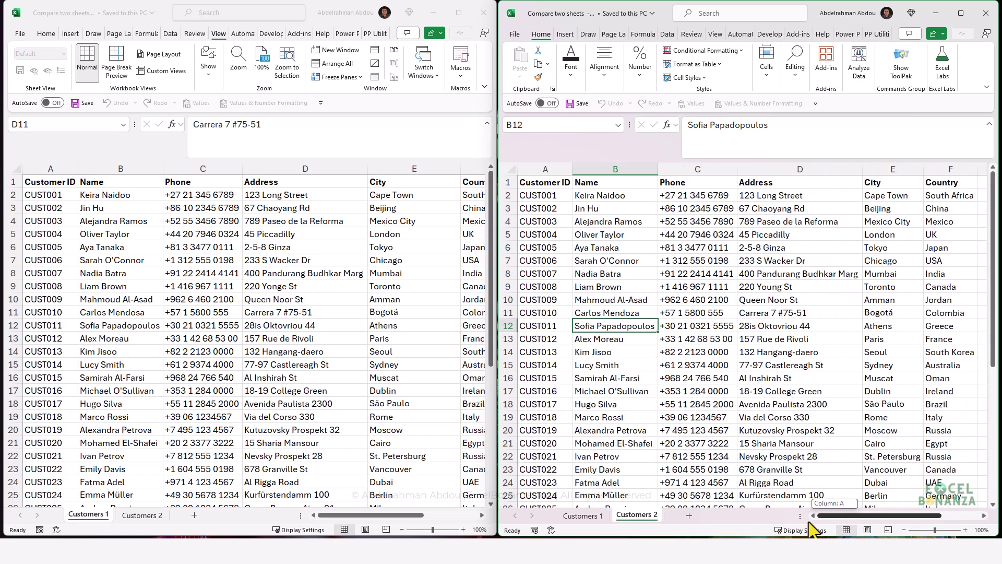
pyautogui.click(431, 517)
pyautogui.hscroll(2, 388, 525)
pyautogui.hscroll(-2, 361, 500)
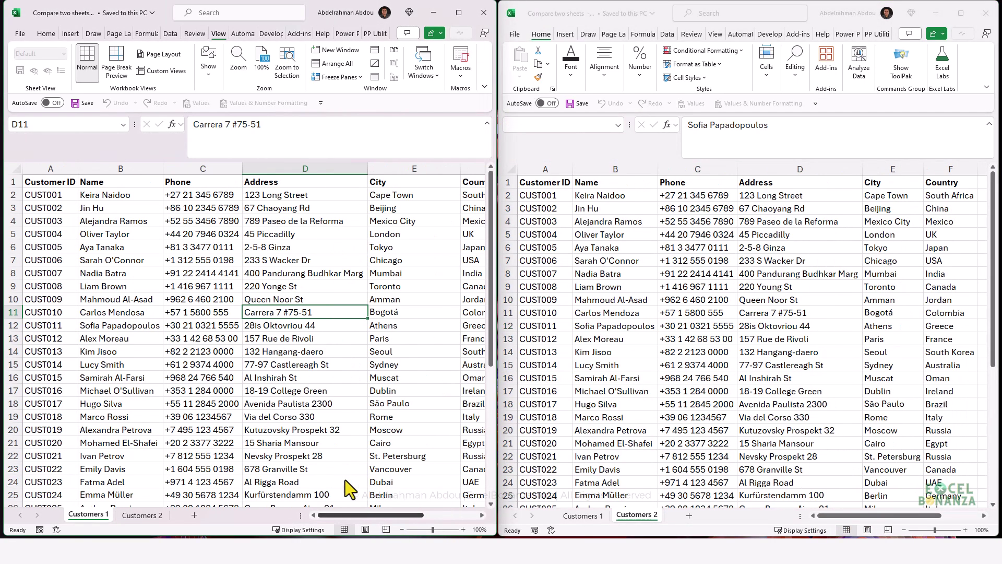
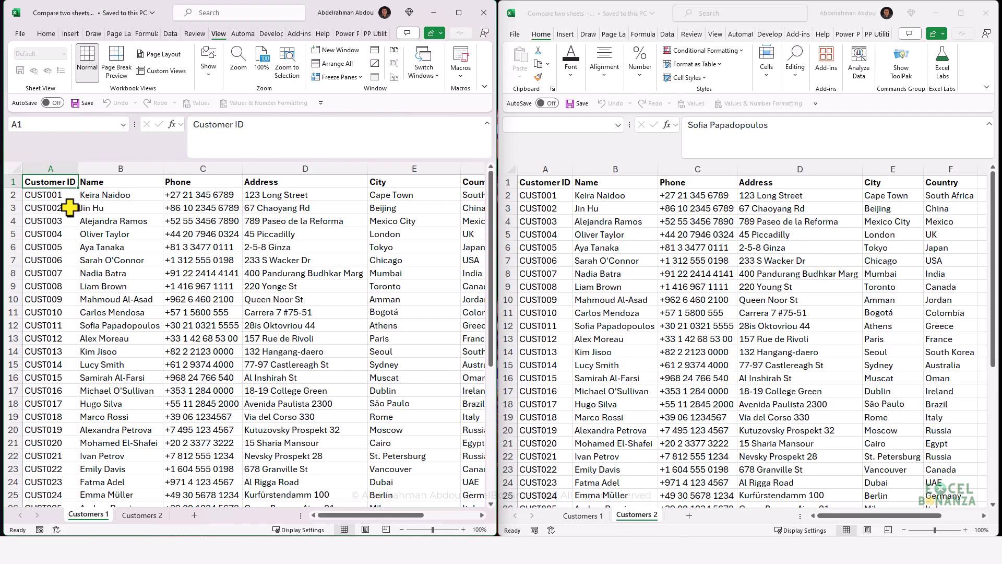
# Select the whole Customers 1 table from A1 and start a conditional formatting rule that uses a formula to determine which cells to format
pyautogui.hotkey('ctrl', 'shift', 'Right')
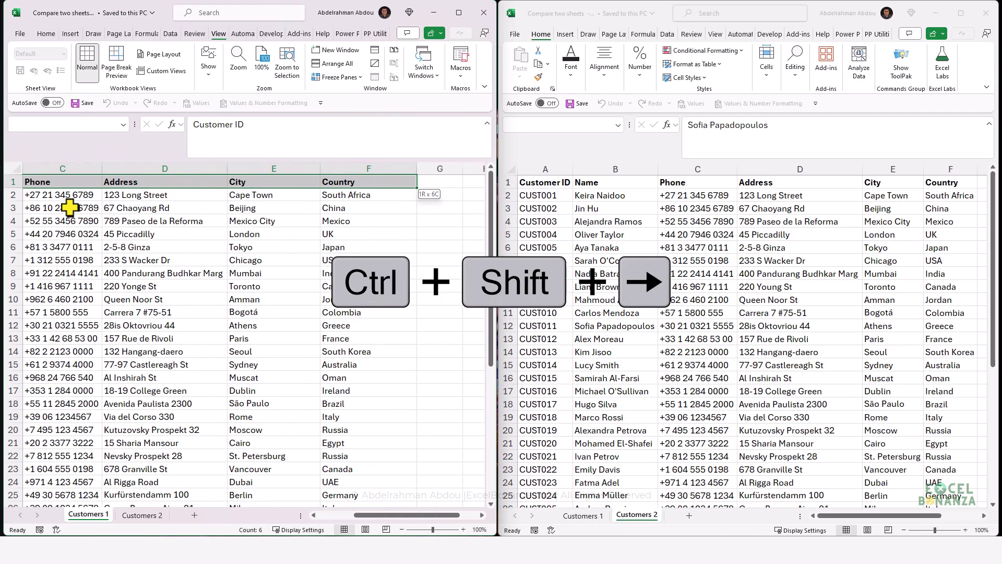
pyautogui.hotkey('ctrl', 'shift', 'Down')
pyautogui.hotkey('ctrl', 'BackSpace')
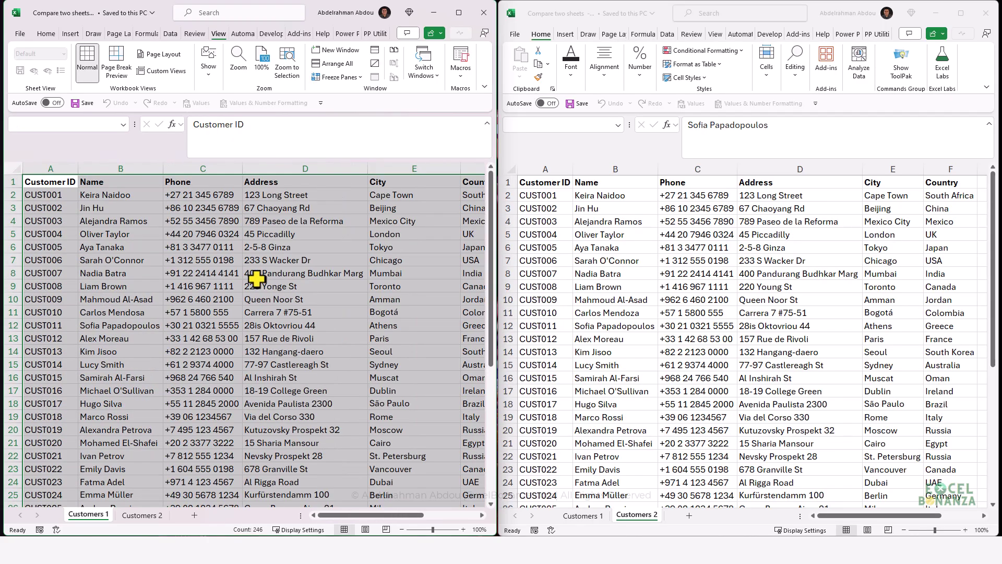
pyautogui.click(44, 35)
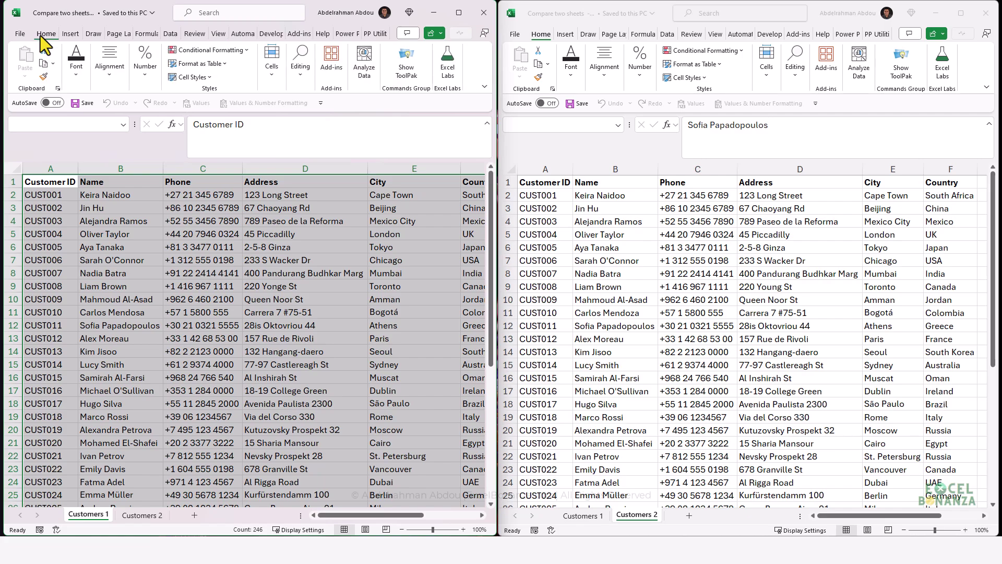
pyautogui.click(237, 50)
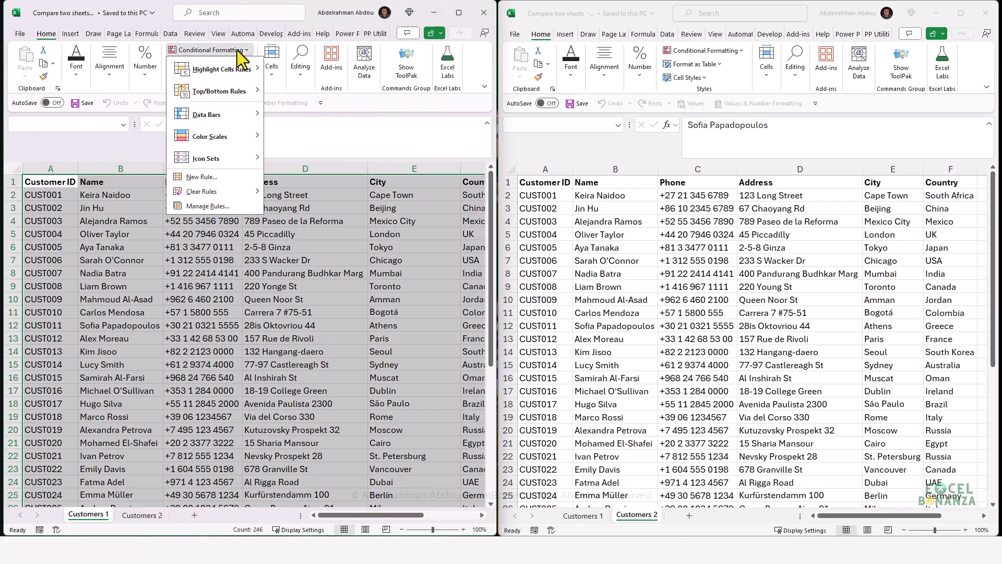
pyautogui.click(206, 175)
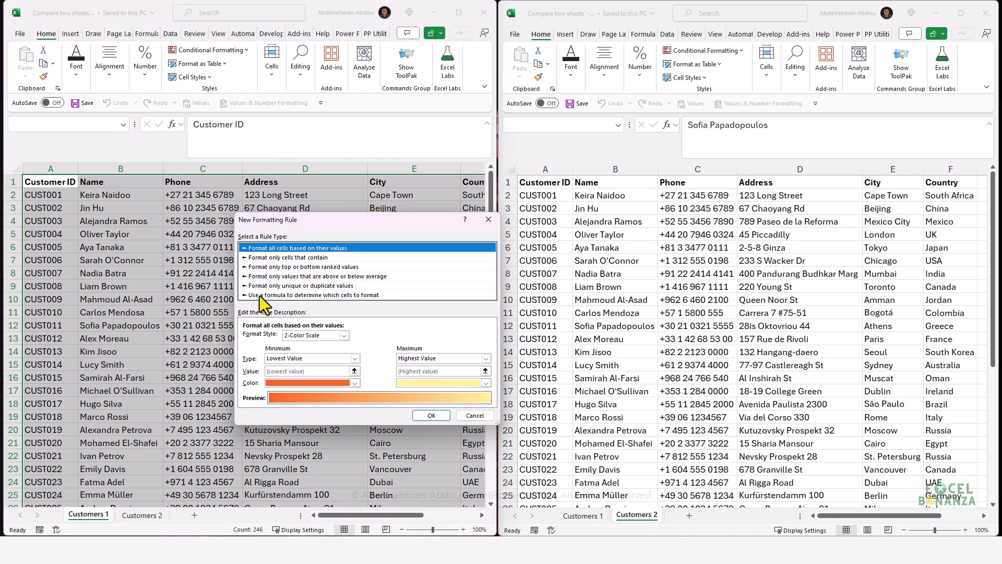
pyautogui.click(263, 295)
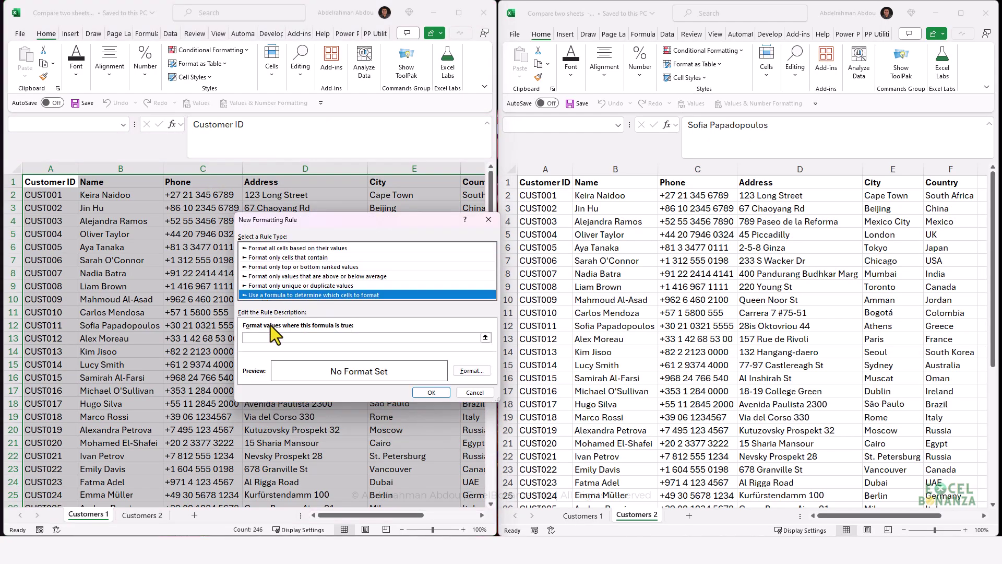
# Enter the rule formula =A1<>'Customers 2'!A1 with relative references to both sheets
pyautogui.click(268, 338)
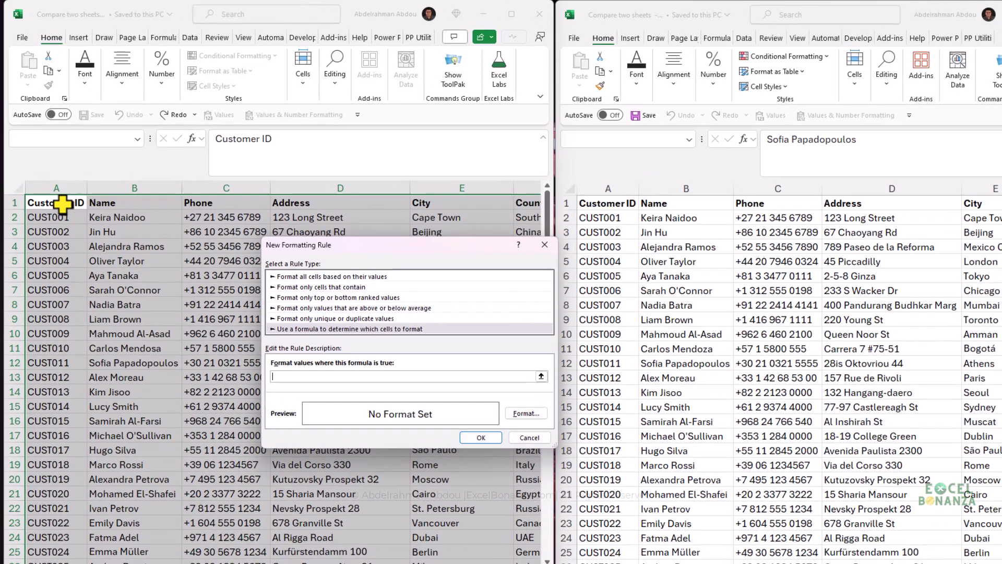
pyautogui.click(54, 184)
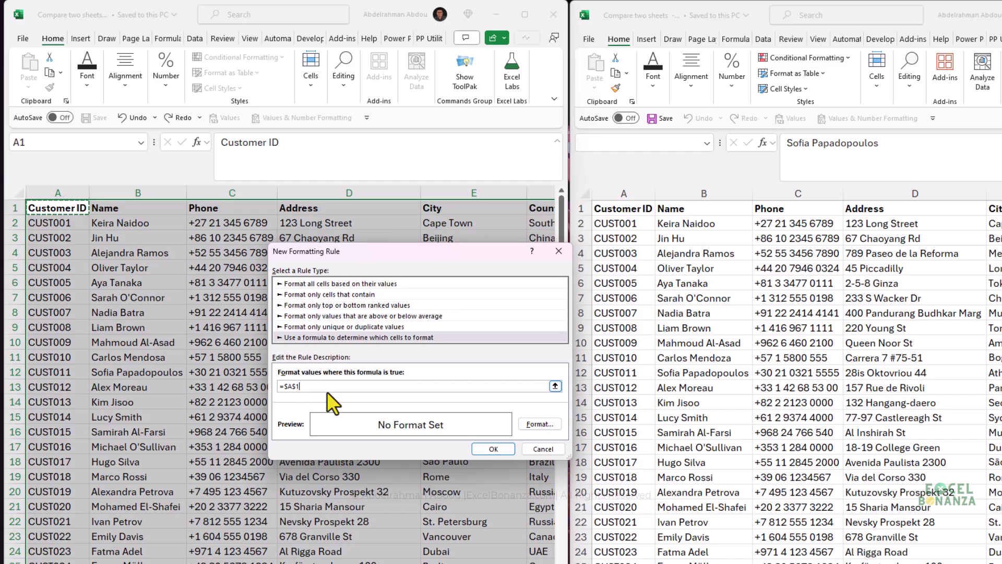
pyautogui.press('F4')
pyautogui.press('F4')
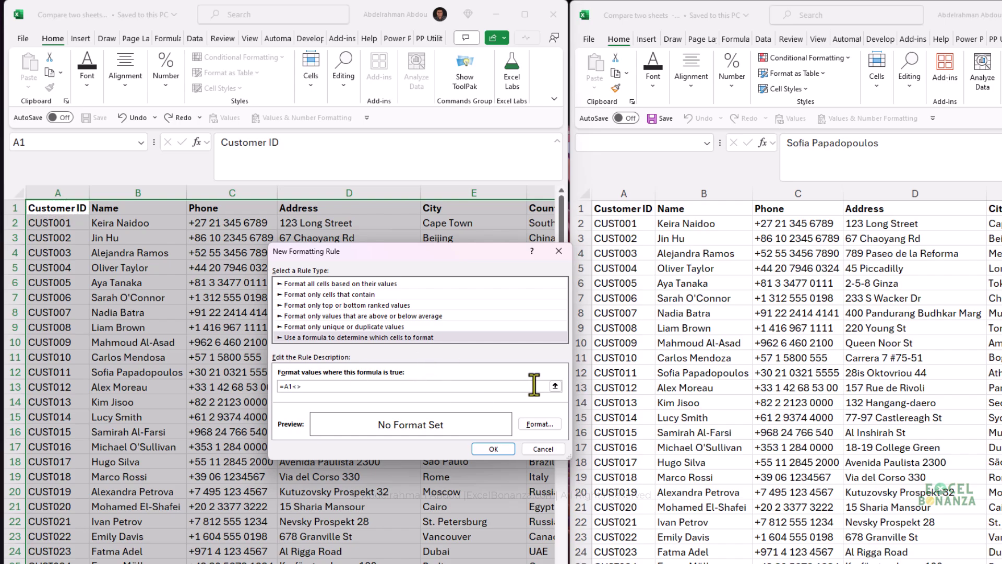
pyautogui.click(622, 209)
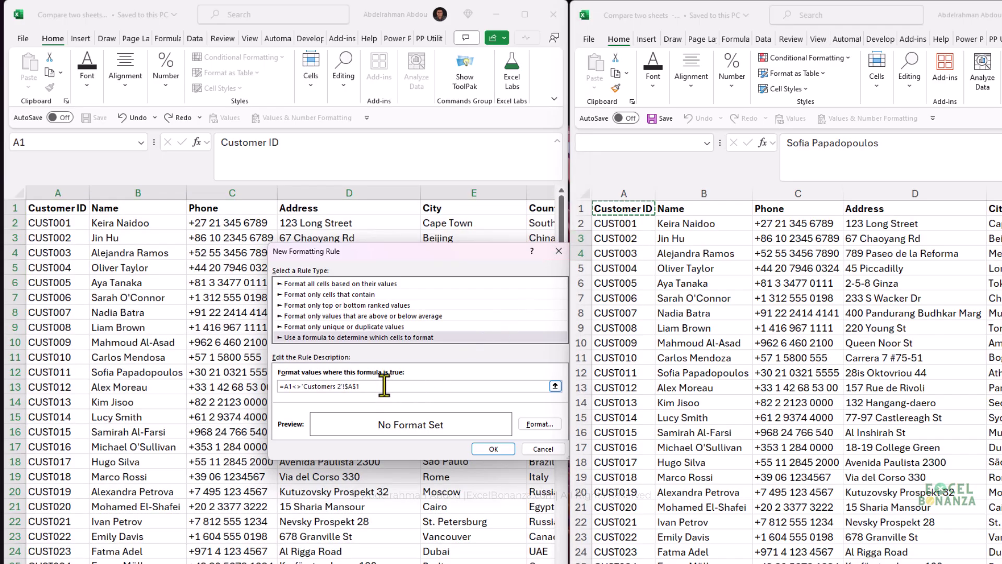
pyautogui.press('F4')
pyautogui.press('F4')
pyautogui.press('F4')
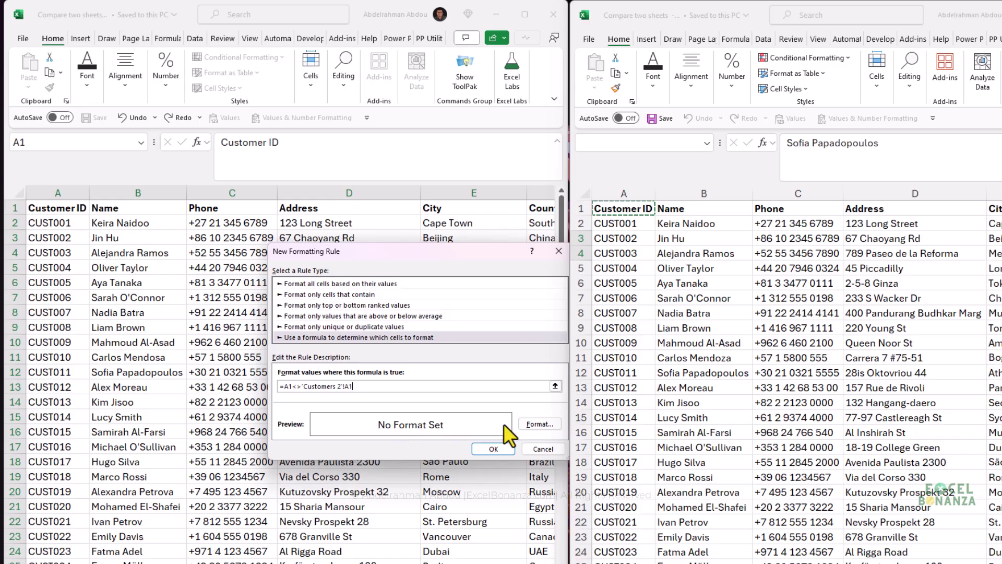
pyautogui.click(403, 386)
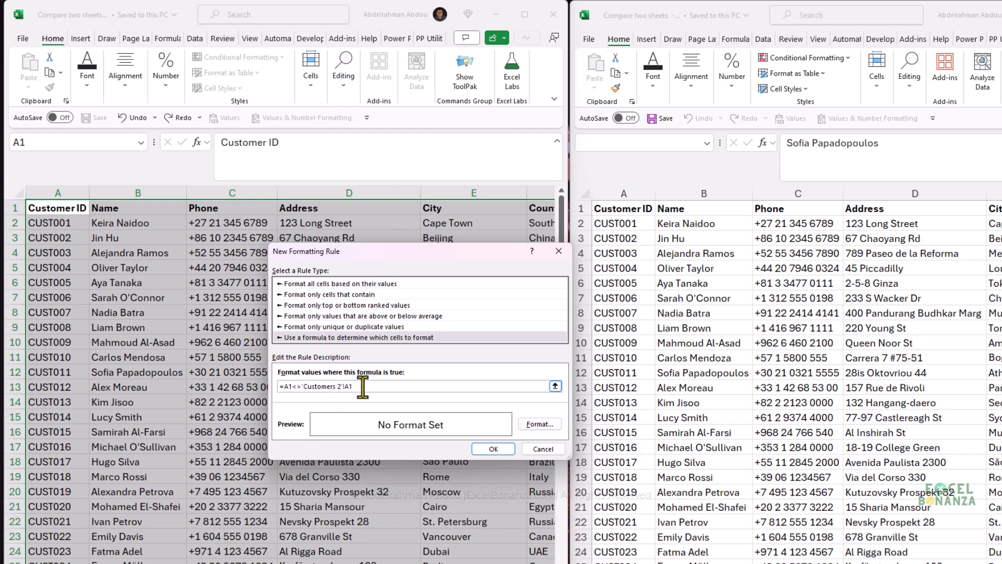
# Give the rule a red fill with white font colour and apply it to the Customers 1 table
pyautogui.click(523, 422)
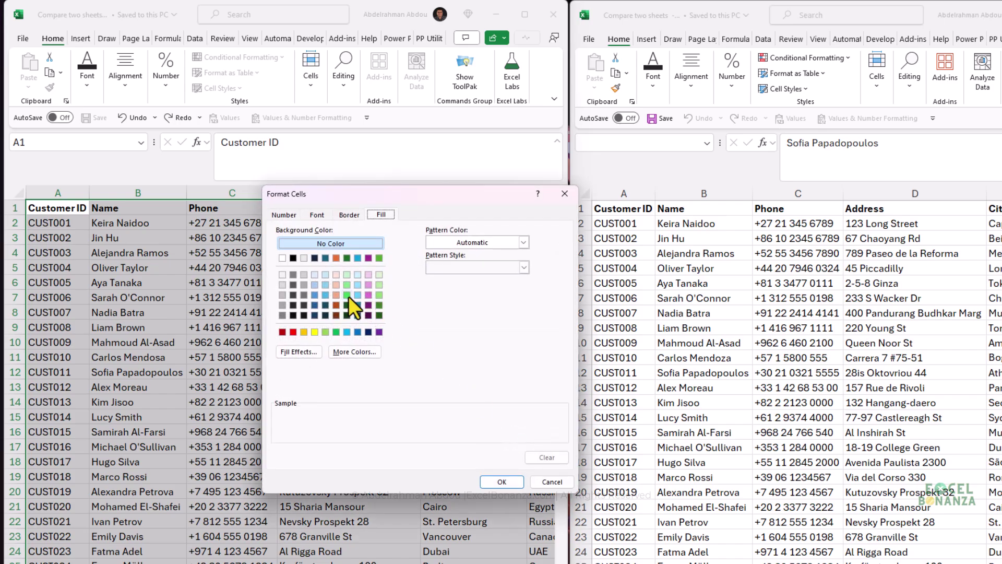
pyautogui.click(293, 330)
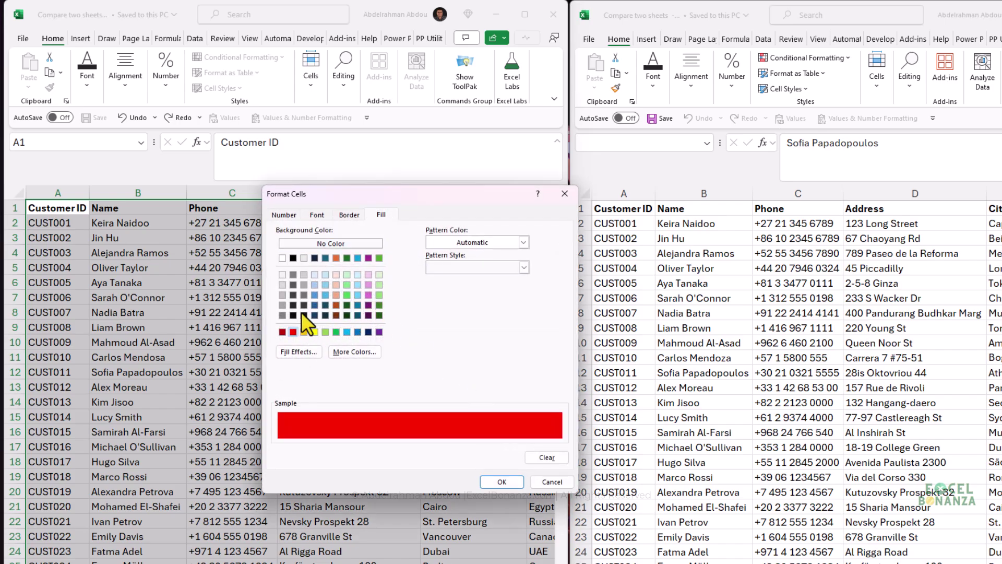
pyautogui.click(320, 214)
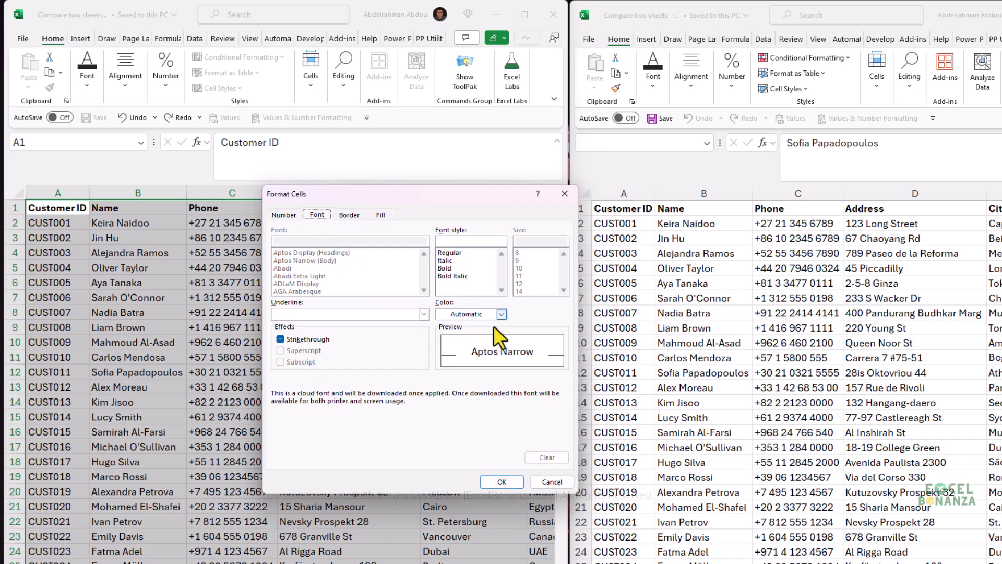
pyautogui.click(475, 315)
pyautogui.click(453, 377)
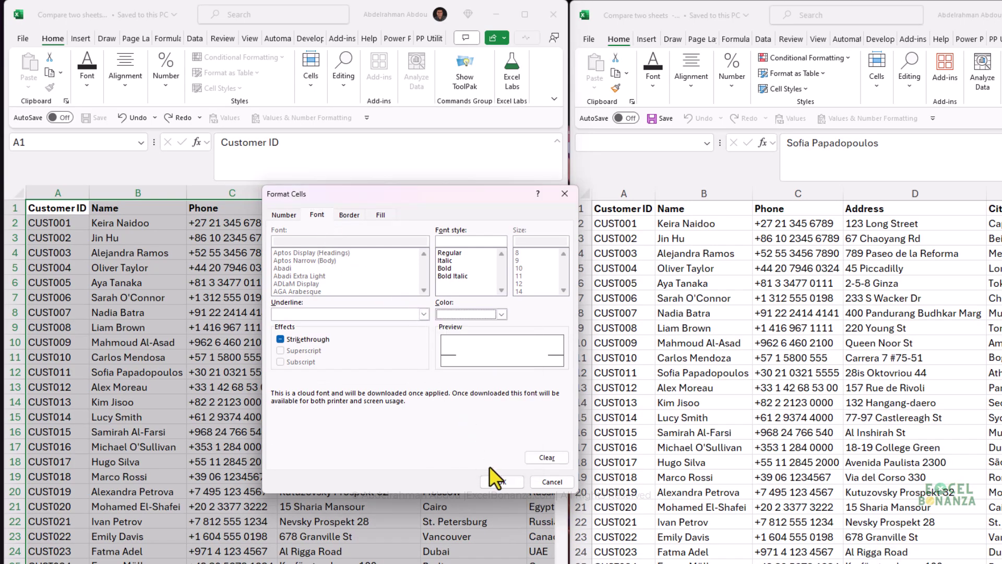
pyautogui.click(490, 472)
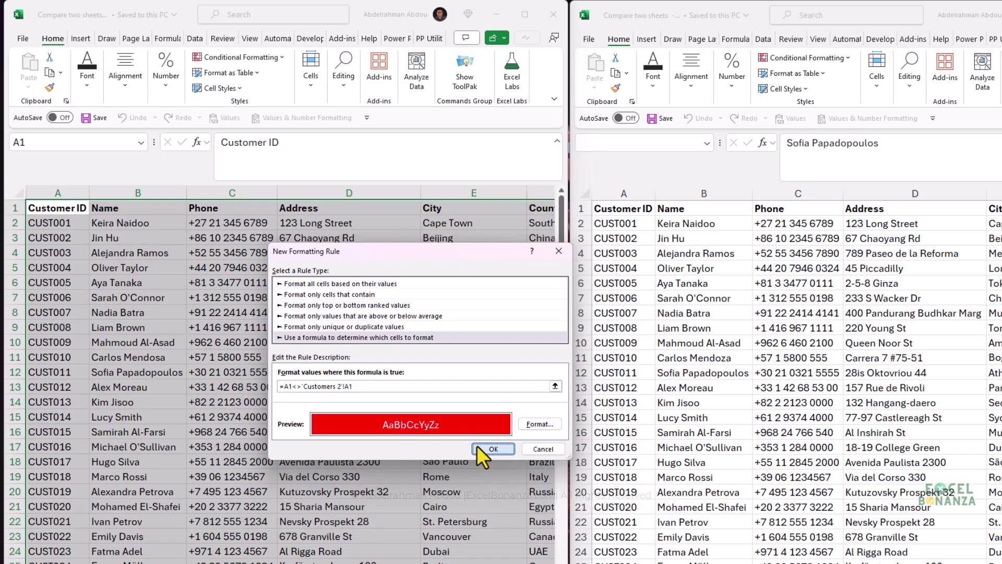
pyautogui.click(477, 446)
# Compare the highlighted name in B11 of Customers 1 with the same cell in Customers 2
pyautogui.click(226, 333)
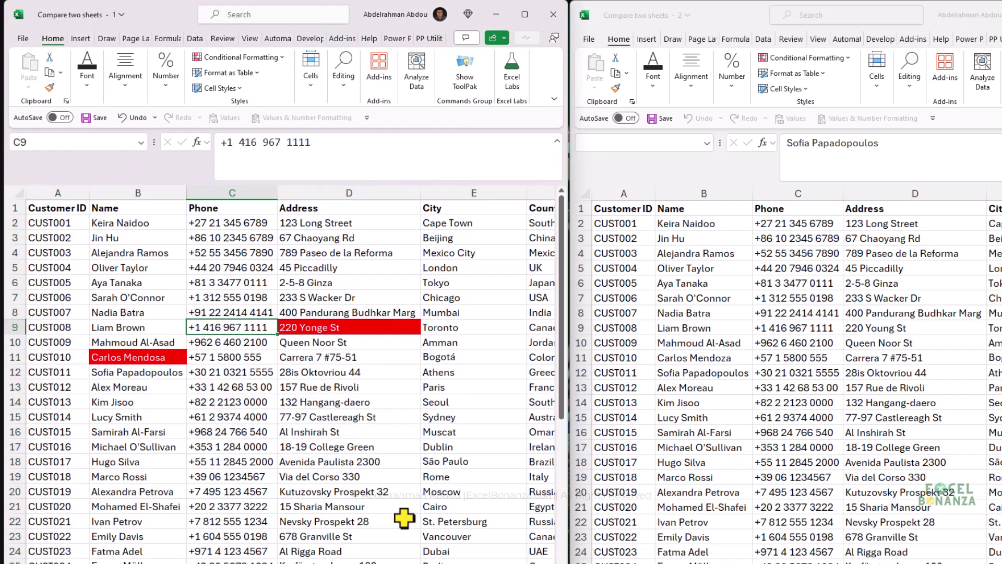
pyautogui.click(125, 358)
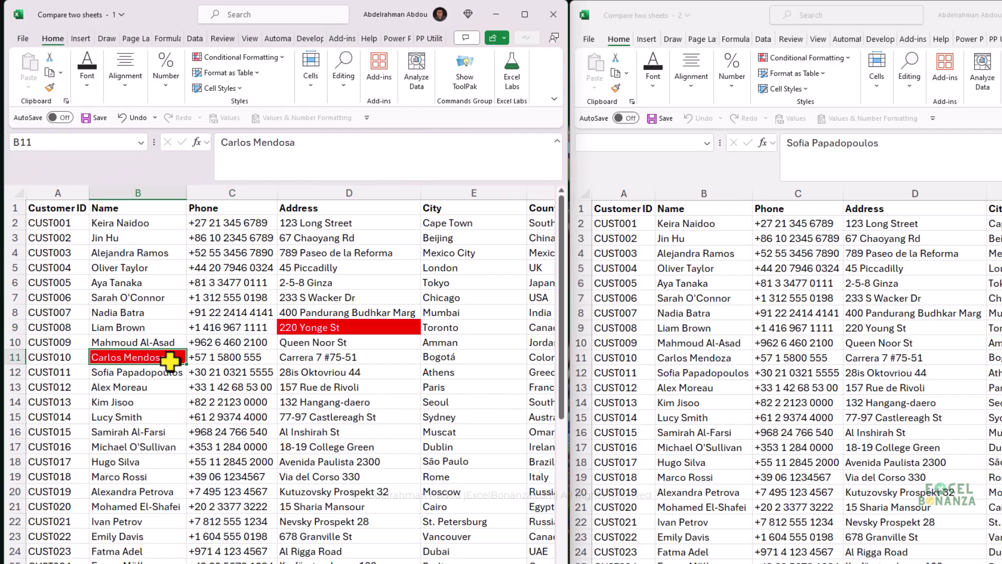
pyautogui.click(698, 353)
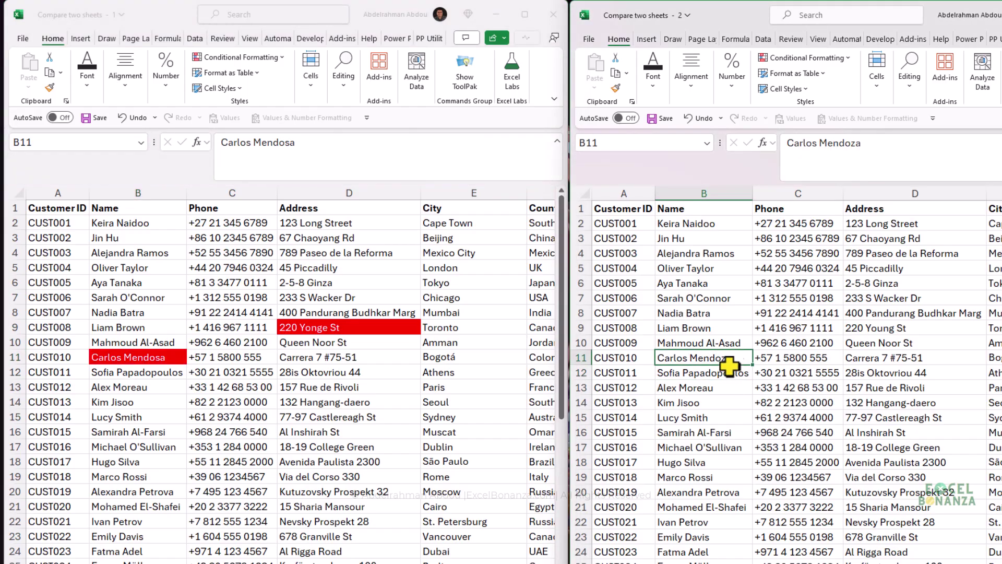
pyautogui.click(165, 364)
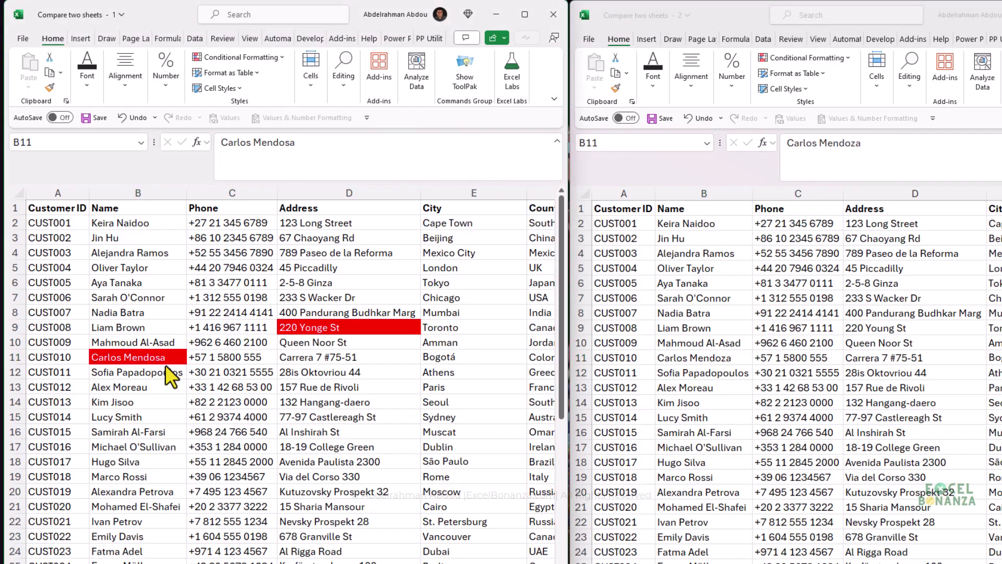
# Compare the highlighted address in D9 of Customers 1 with the same cell in Customers 2
pyautogui.click(346, 328)
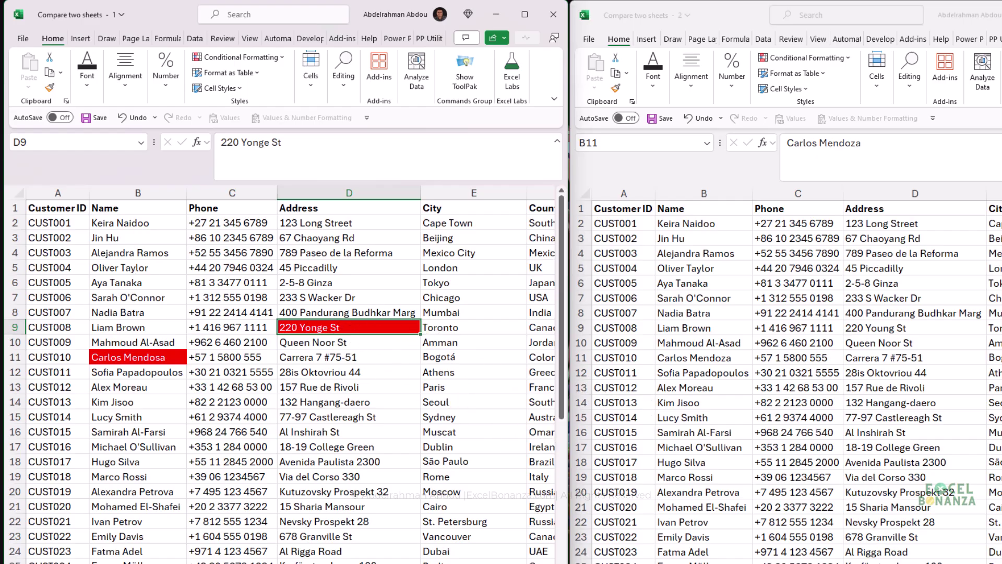
pyautogui.click(895, 331)
pyautogui.click(894, 328)
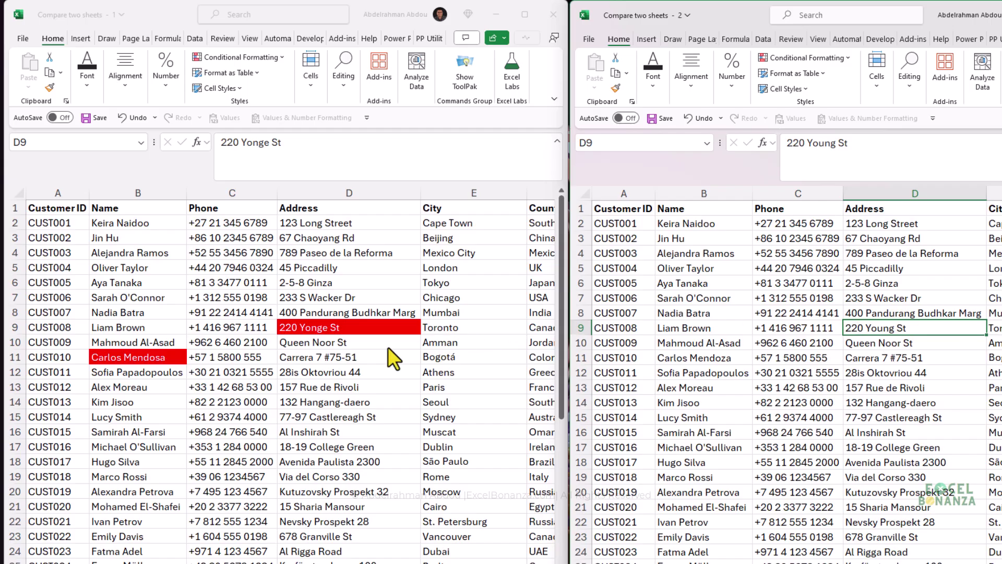
pyautogui.click(314, 321)
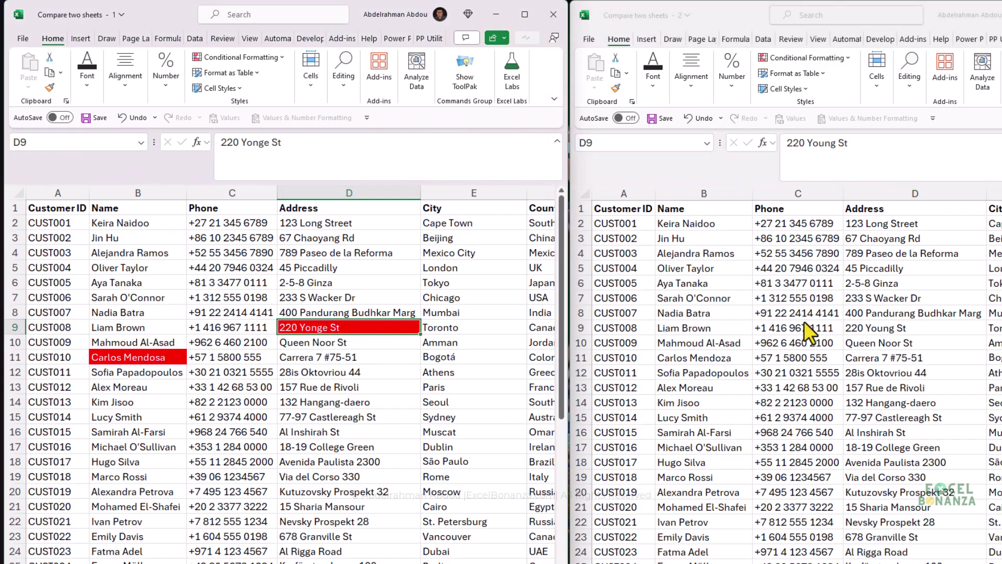
pyautogui.click(876, 327)
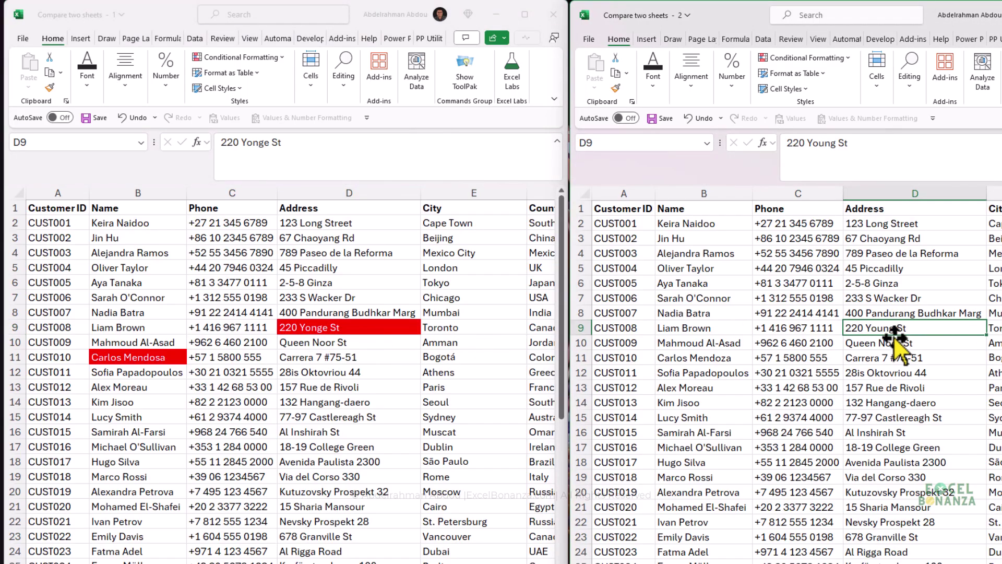
pyautogui.hotkey('alt', 'Tab')
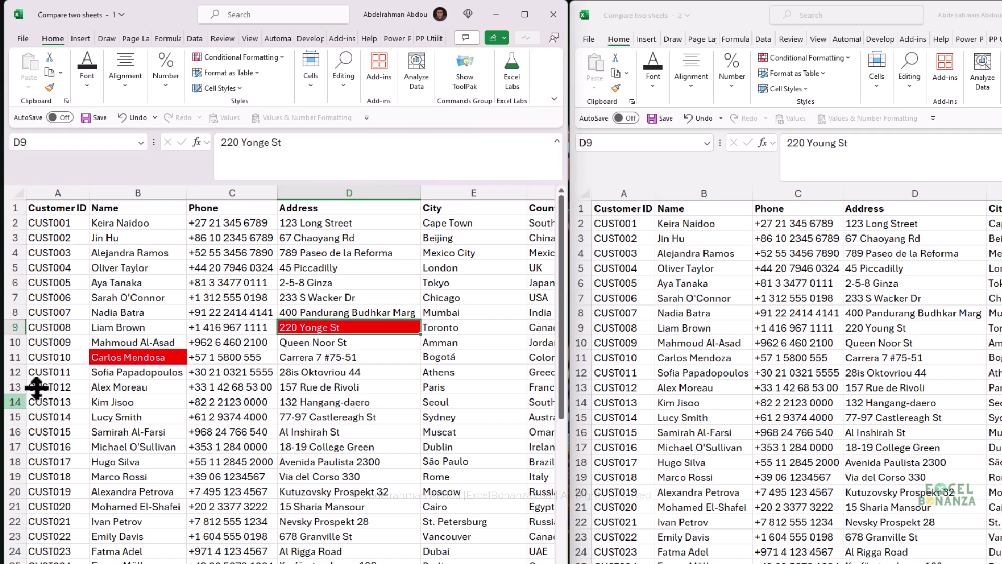
# Clear the conditional formatting rules from the whole Customers 1 table
pyautogui.moveTo(59, 211); pyautogui.dragTo(410, 441)
pyautogui.hotkey('ctrl', 'shift', 'Down')
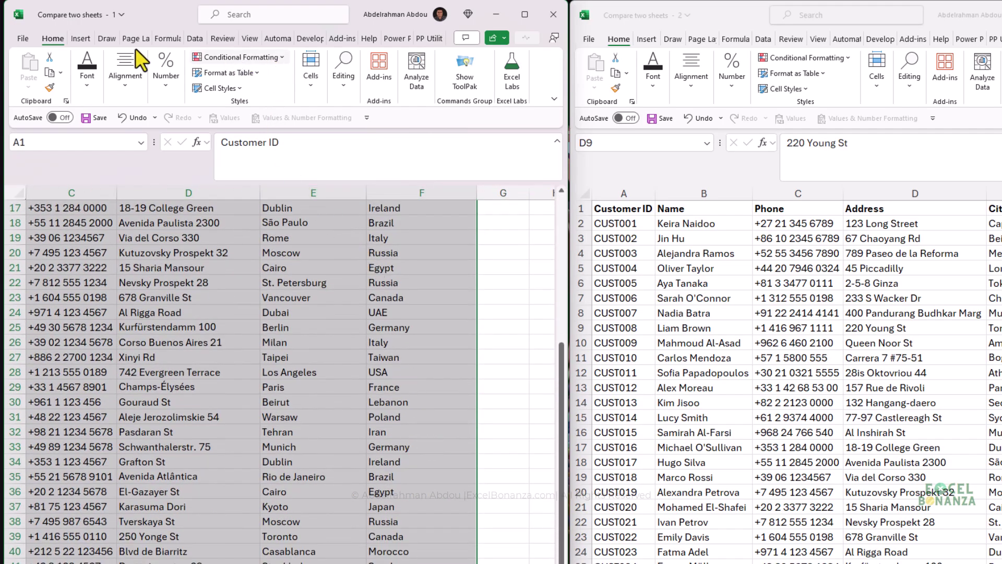
pyautogui.click(278, 56)
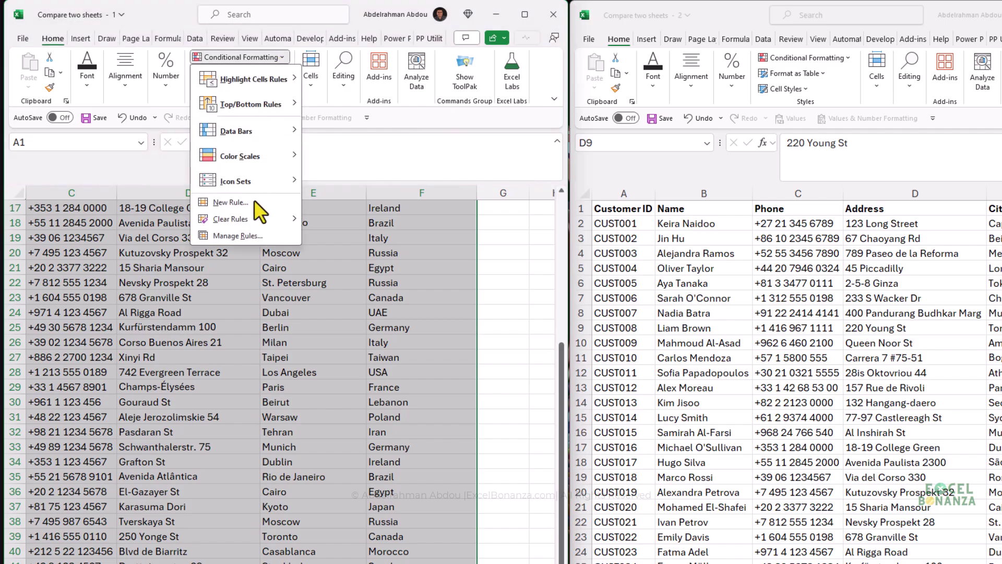
pyautogui.moveTo(239, 218)
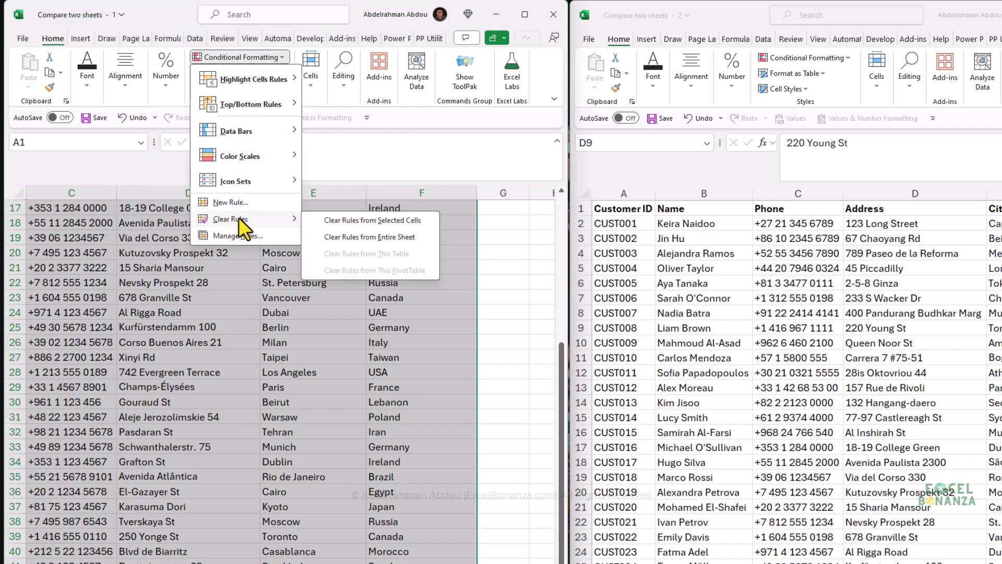
pyautogui.click(340, 219)
pyautogui.click(390, 401)
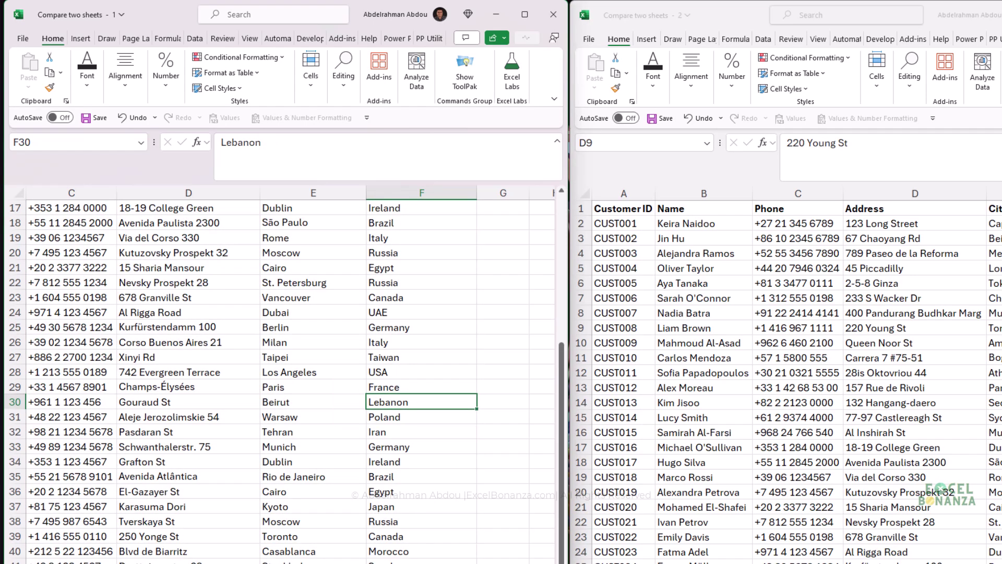
pyautogui.hscroll(-2, 292, 504)
pyautogui.scroll(5, 292, 504)
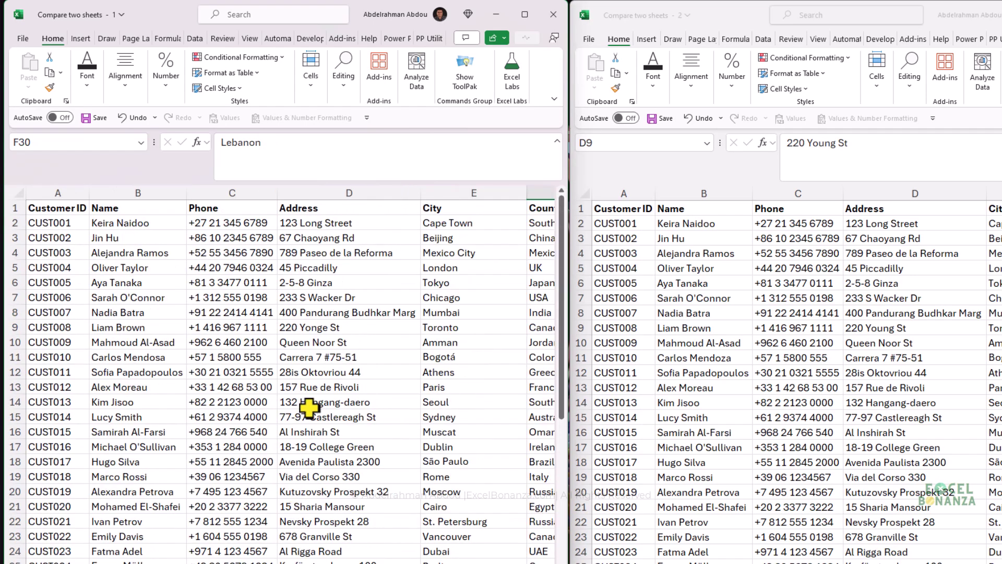
pyautogui.click(170, 293)
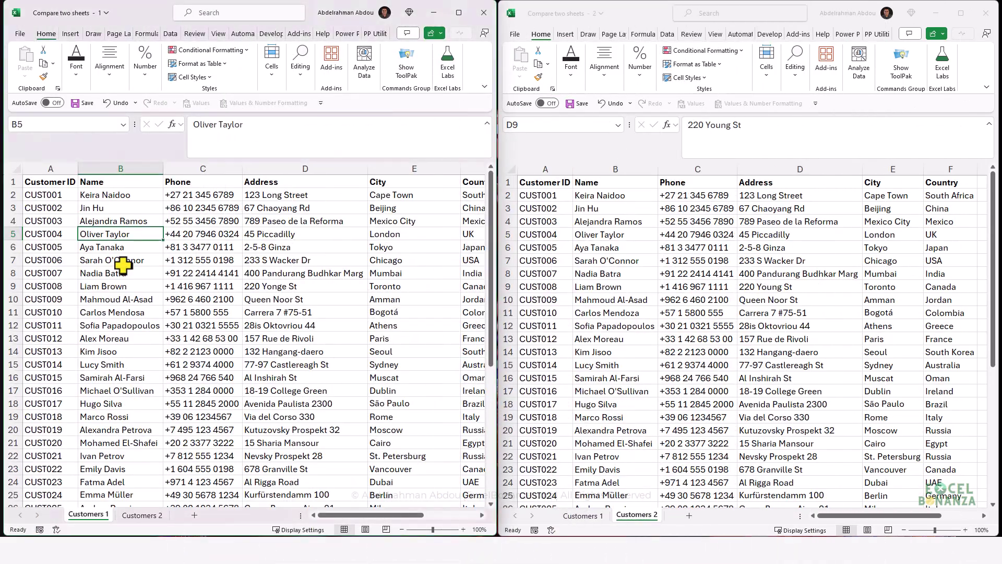
pyautogui.click(94, 195)
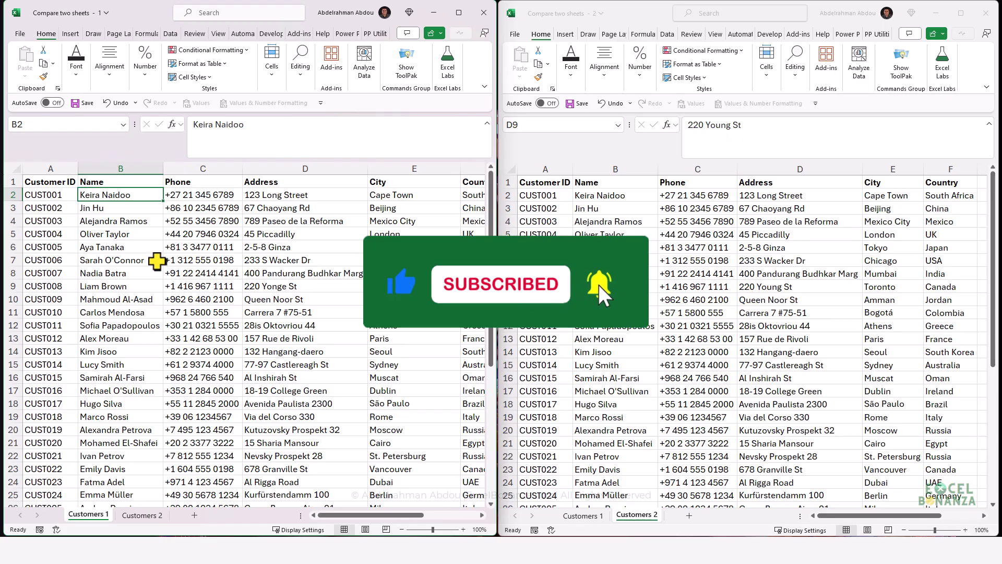
# Add a new worksheet named Comparison and place it after the Customers 2 sheet
pyautogui.click(195, 516)
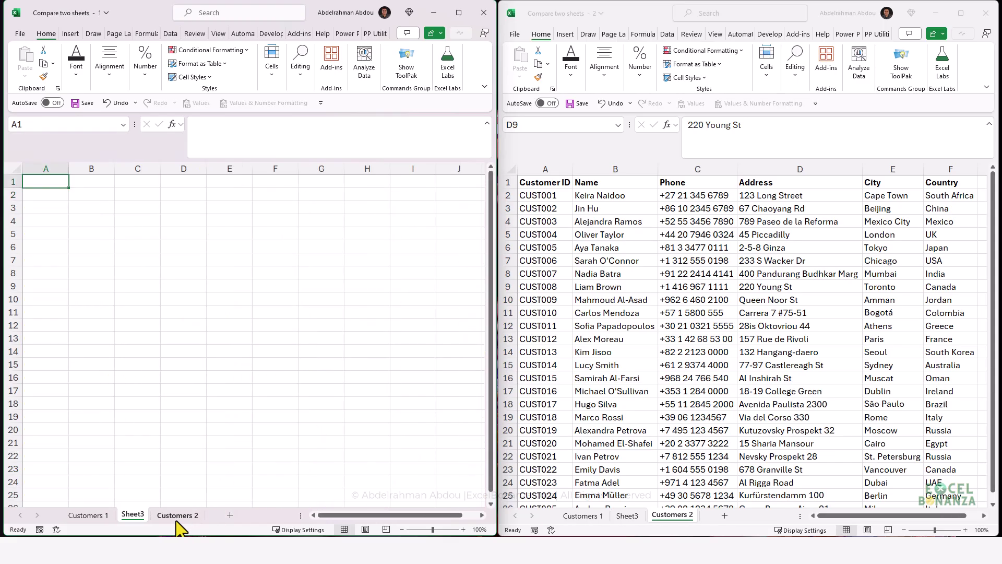
pyautogui.doubleClick(133, 515)
pyautogui.press('capslock')
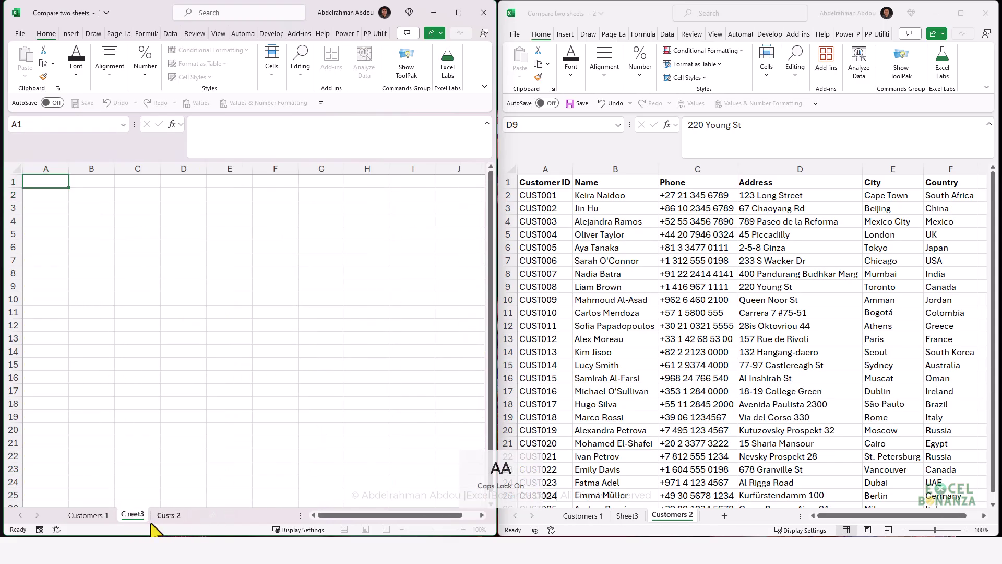
pyautogui.write('C')
pyautogui.write('omparison')
pyautogui.press('Return')
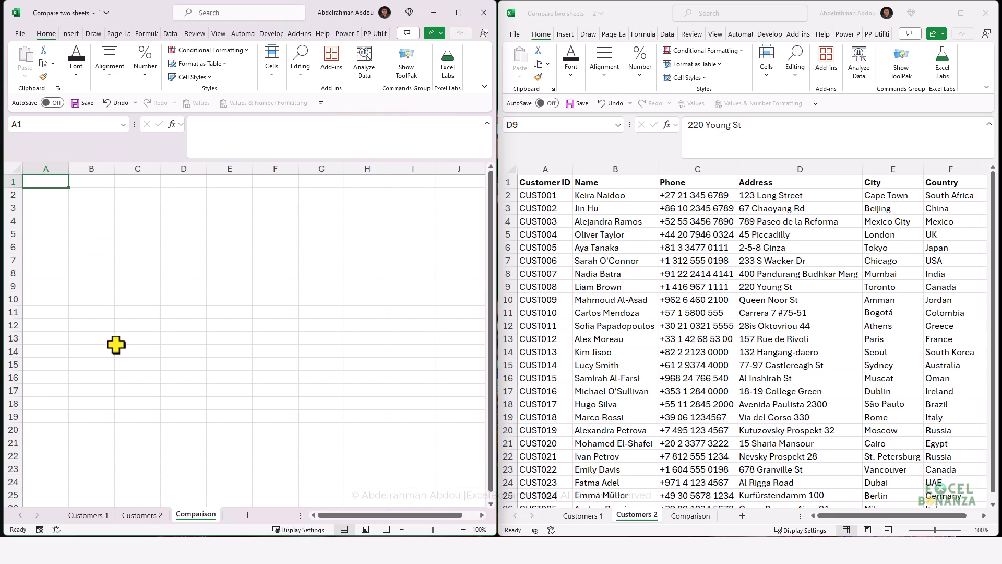
# In cell A1 of Comparison, begin the formula =IF('Customers 1'!A1='Customers 2'!A1,'Customers 1'!A1, with relative references
pyautogui.hotkey('ctrl', 'pageup')
pyautogui.hotkey('ctrl', 'pageup')
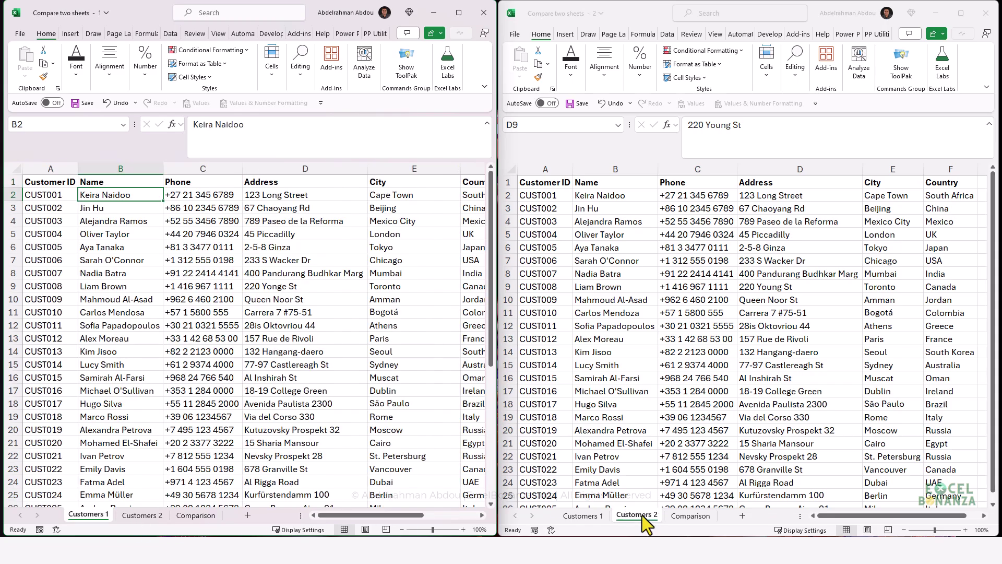
pyautogui.click(199, 516)
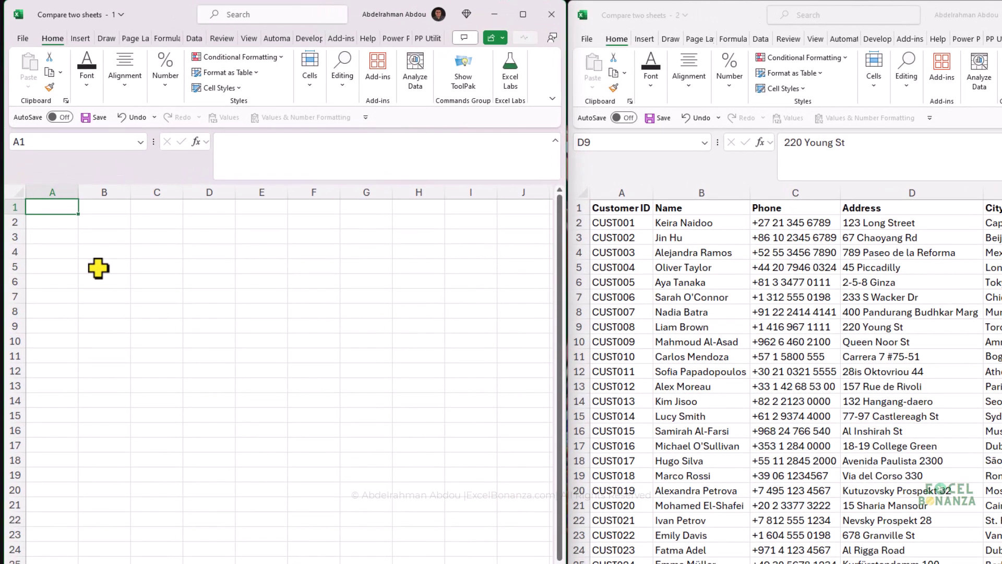
pyautogui.write('=IF(')
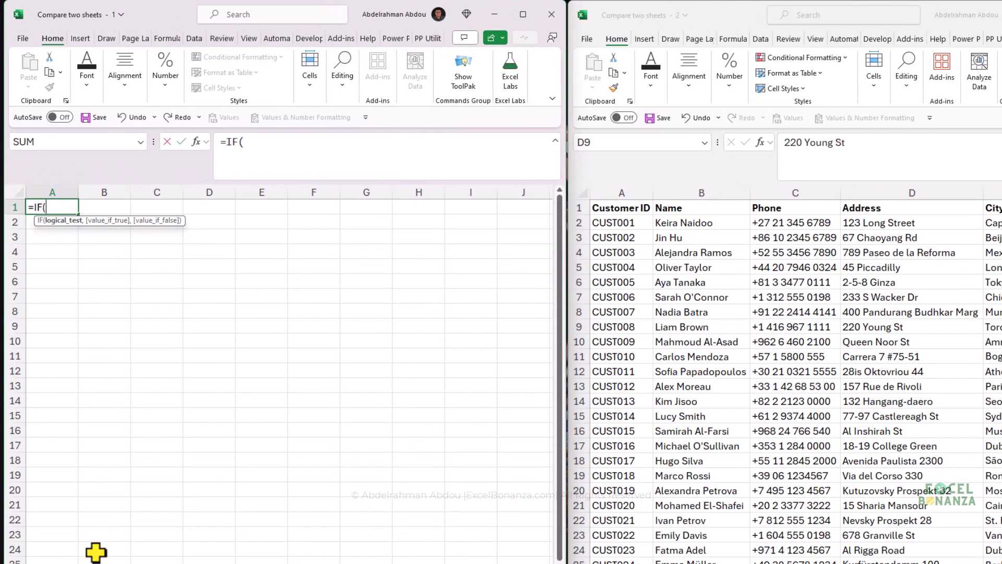
pyautogui.hotkey('ctrl', 'pagedown')
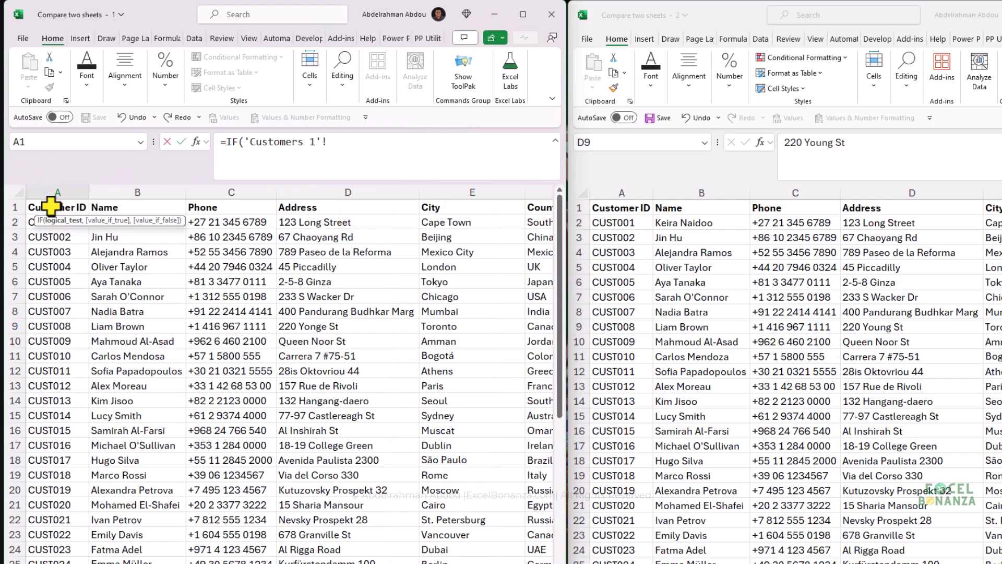
pyautogui.click(49, 207)
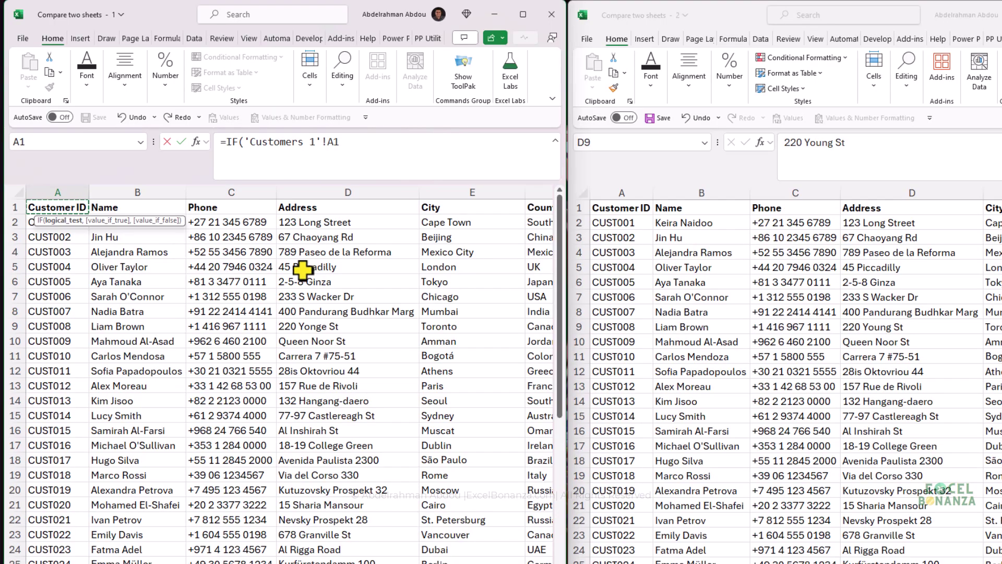
pyautogui.write('=')
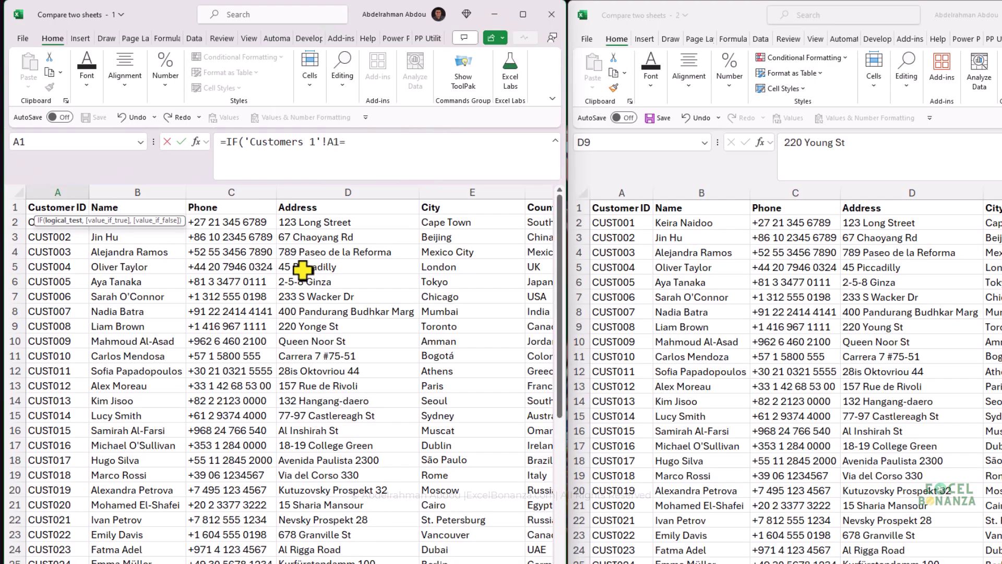
pyautogui.click(621, 209)
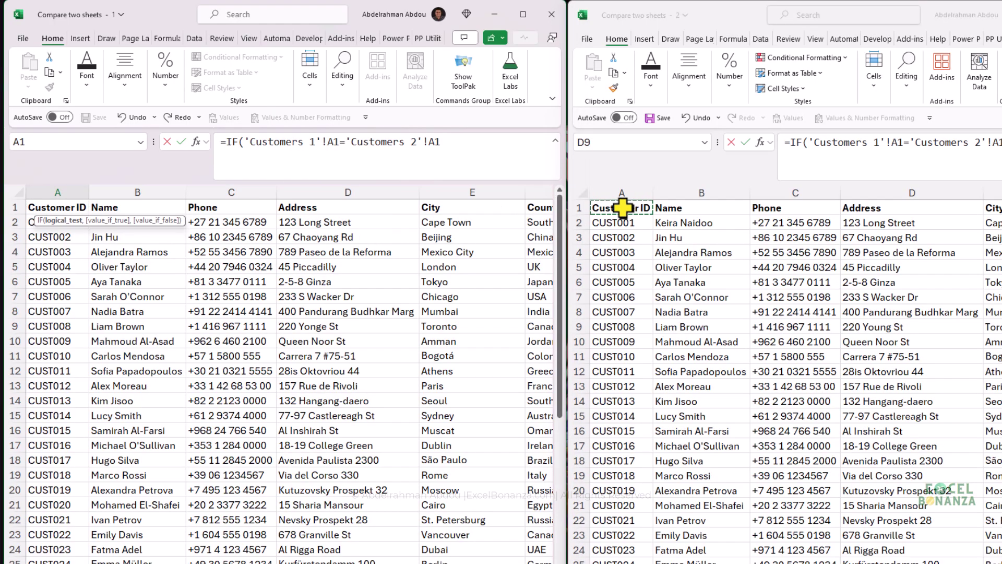
pyautogui.click(479, 148)
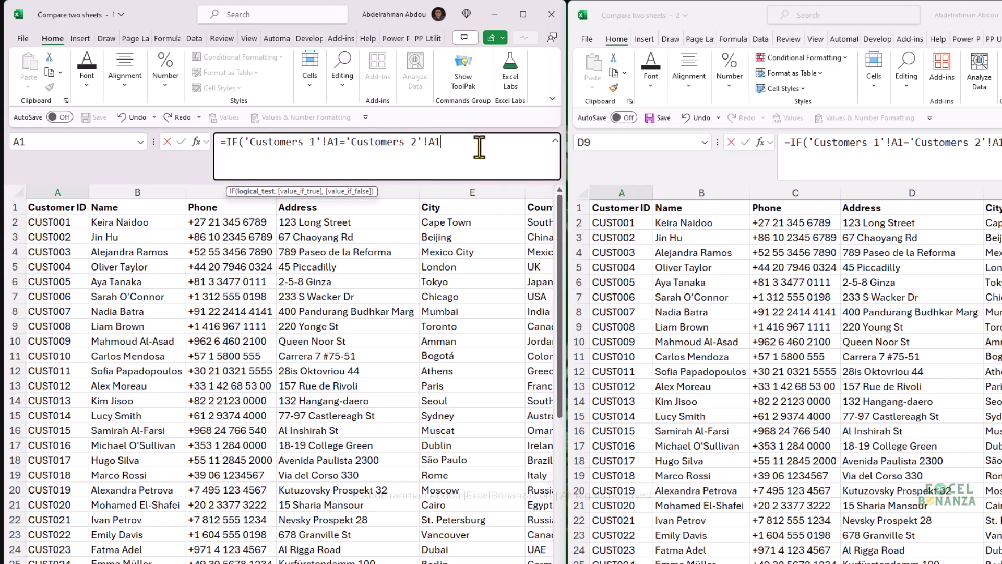
pyautogui.write(',')
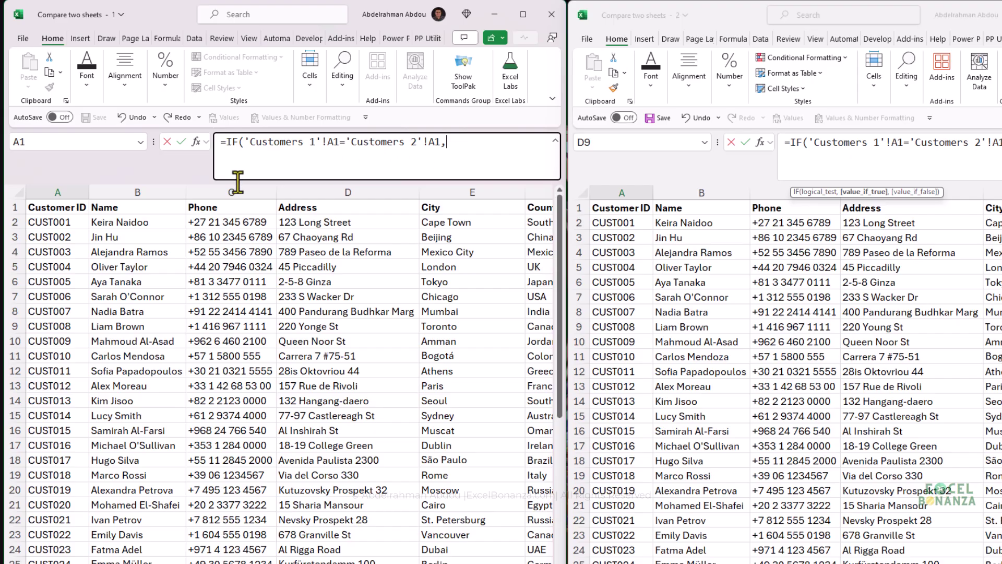
pyautogui.click(55, 208)
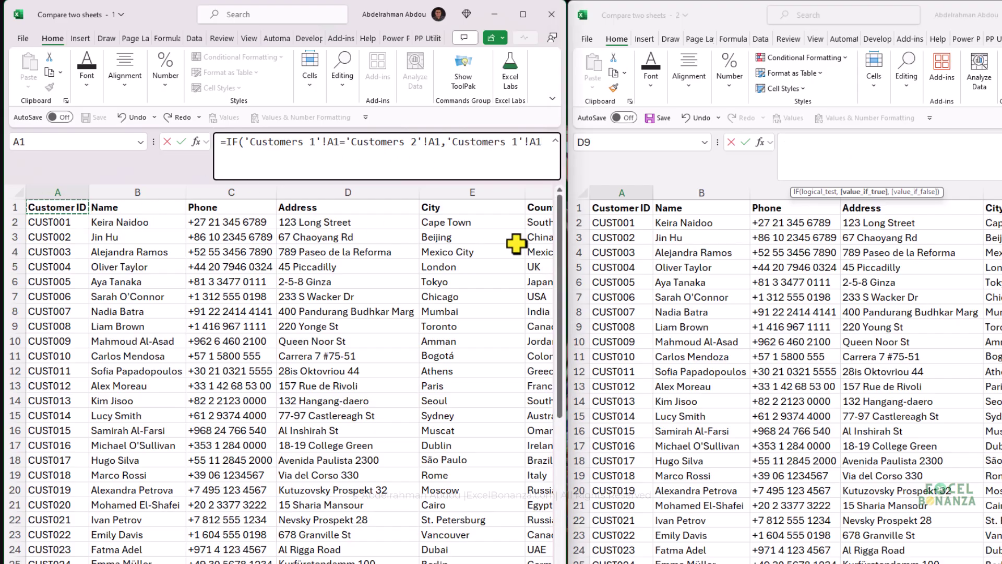
pyautogui.write(',')
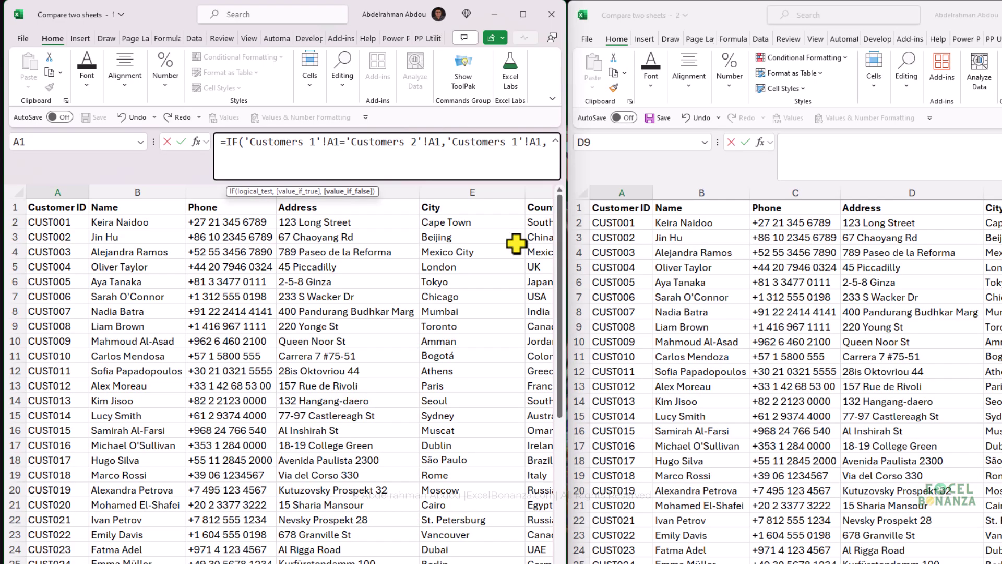
# Complete the IF formula with the false result "Value 1: "&'Customers 1'!A1&" | "&"Value 2: "&'Customers 2'!A1
pyautogui.press('capslock')
pyautogui.write('Value 1: "&')
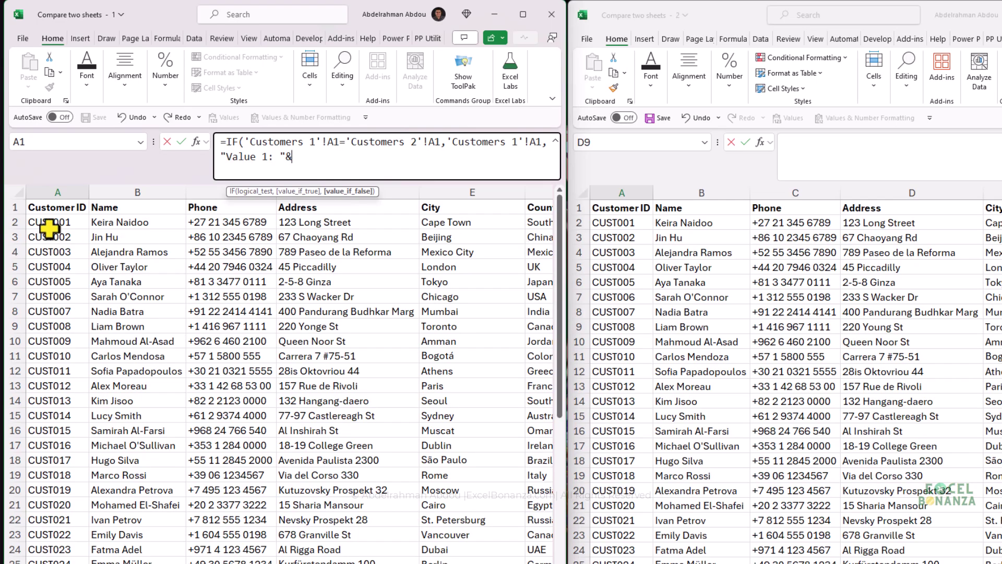
pyautogui.click(55, 209)
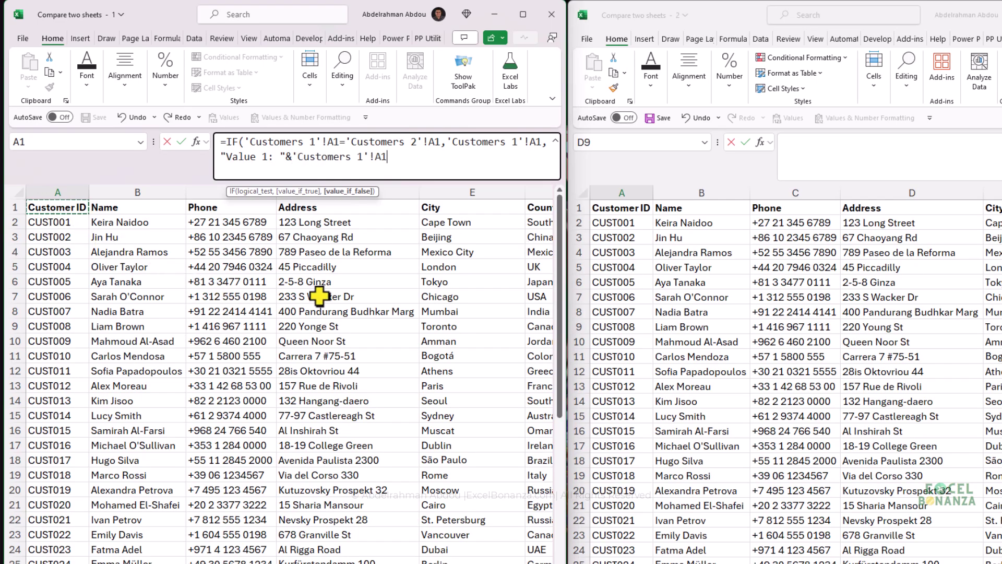
pyautogui.write('&')
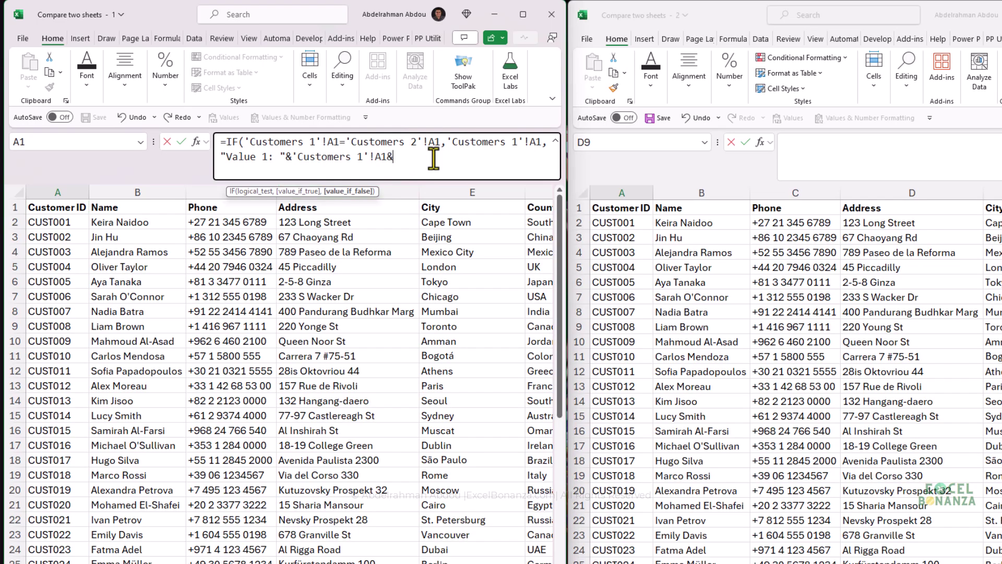
pyautogui.write('" | "&"Value 2:')
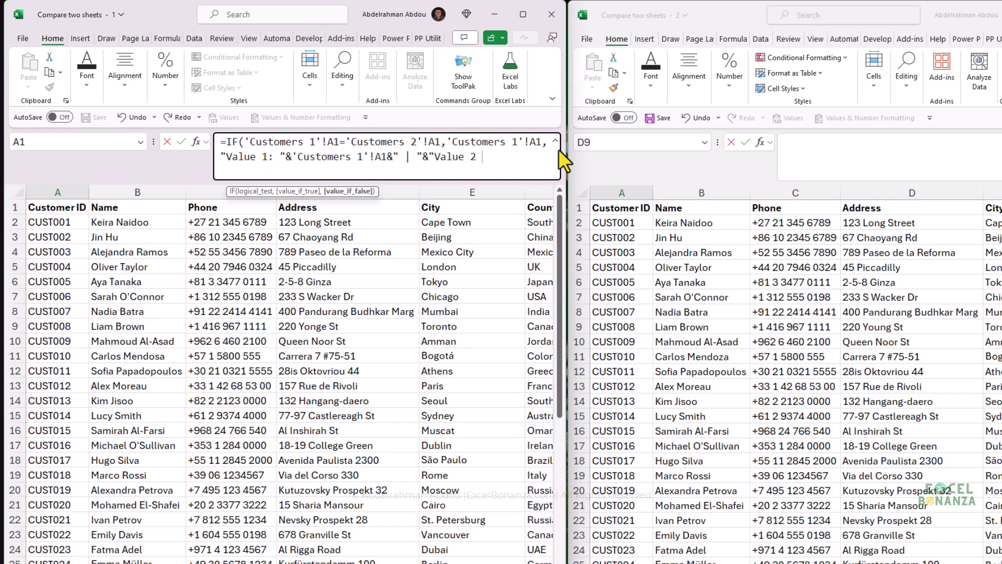
pyautogui.write(' "&')
pyautogui.click(622, 208)
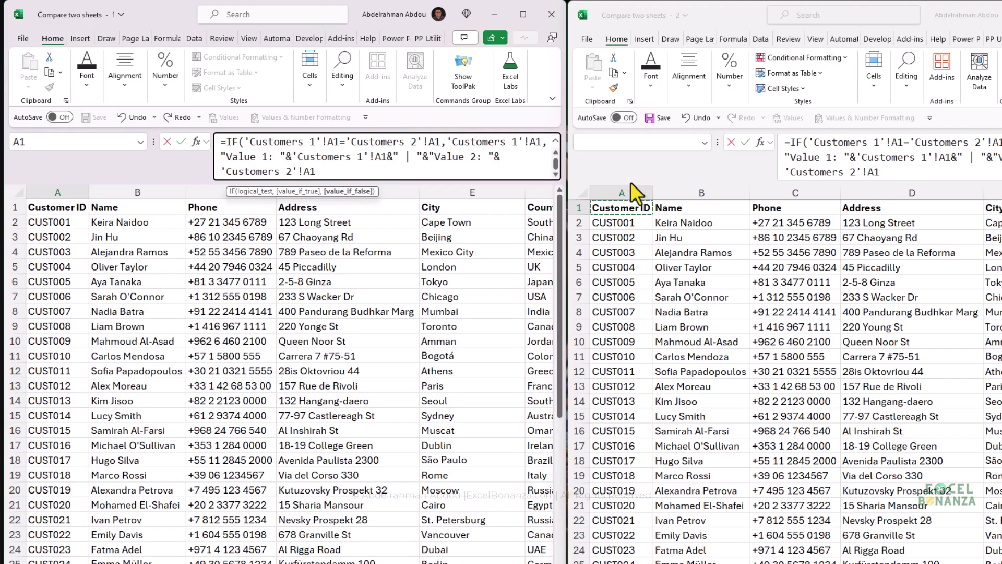
pyautogui.write(')')
pyautogui.press('Return')
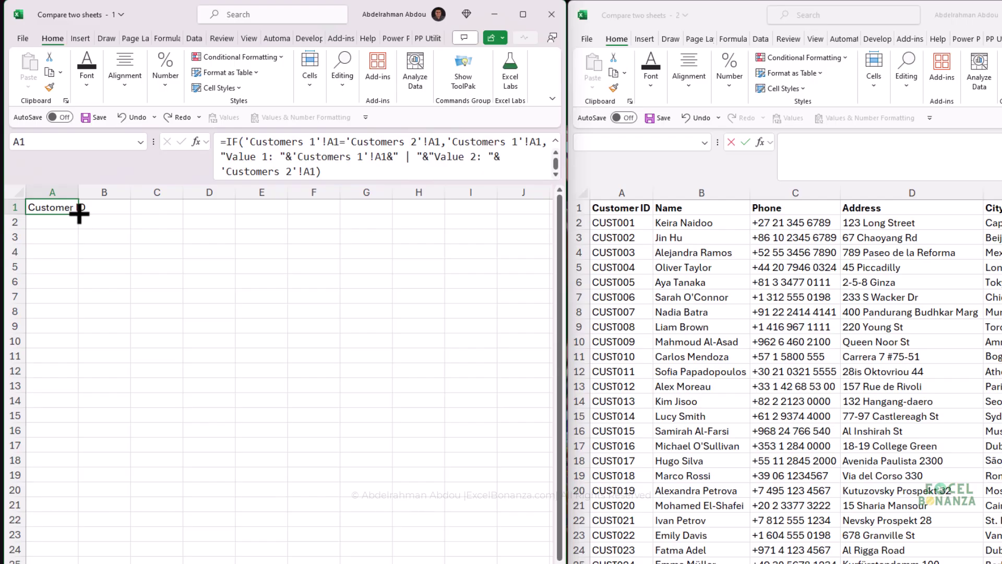
# Fill the A1 formula across to column F and down all customer rows, and autofit the column widths
pyautogui.moveTo(79, 213); pyautogui.dragTo(226, 548)
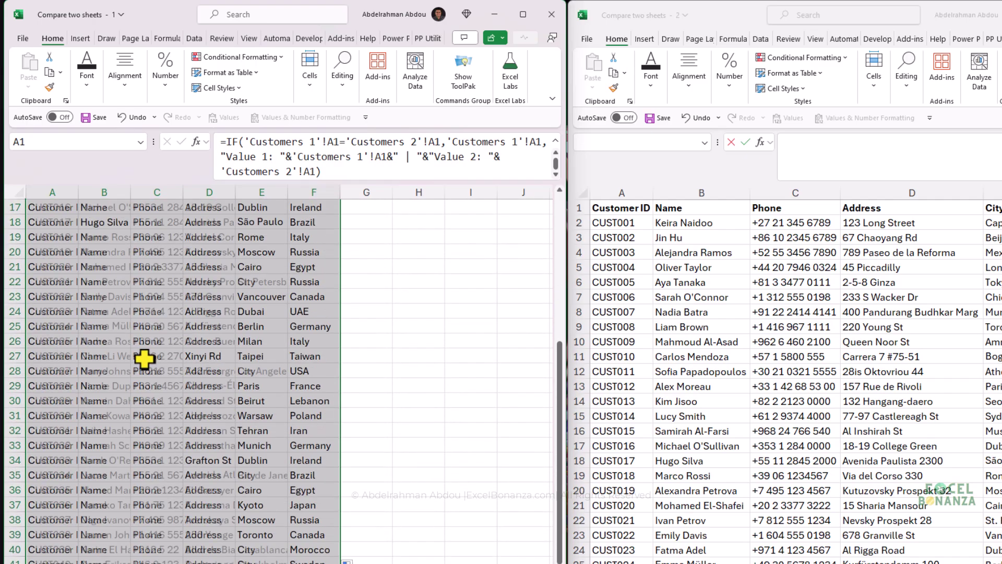
pyautogui.click(146, 357)
pyautogui.scroll(5, 197, 376)
pyautogui.moveTo(55, 192); pyautogui.dragTo(334, 208)
pyautogui.doubleClick(340, 192)
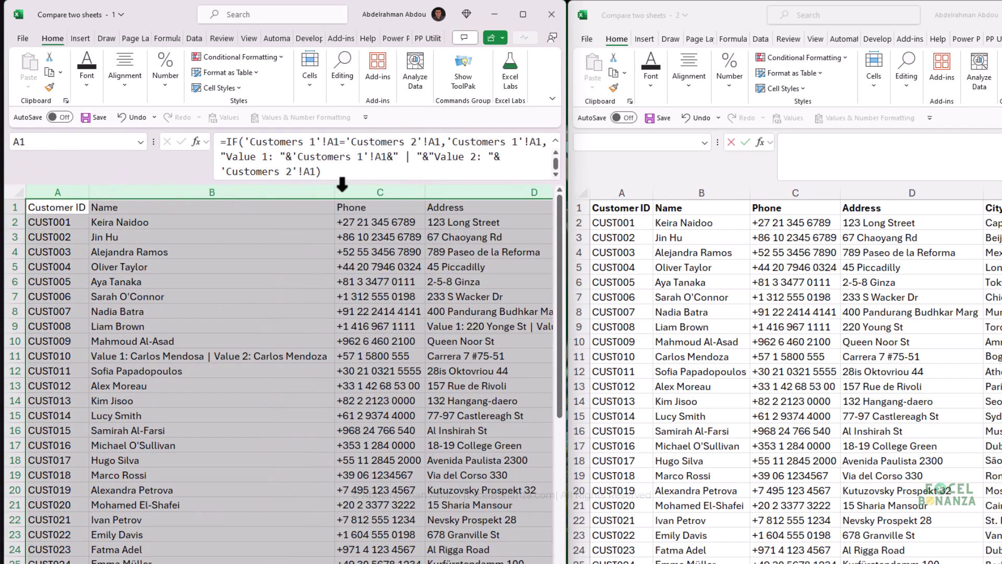
pyautogui.click(381, 312)
pyautogui.click(201, 360)
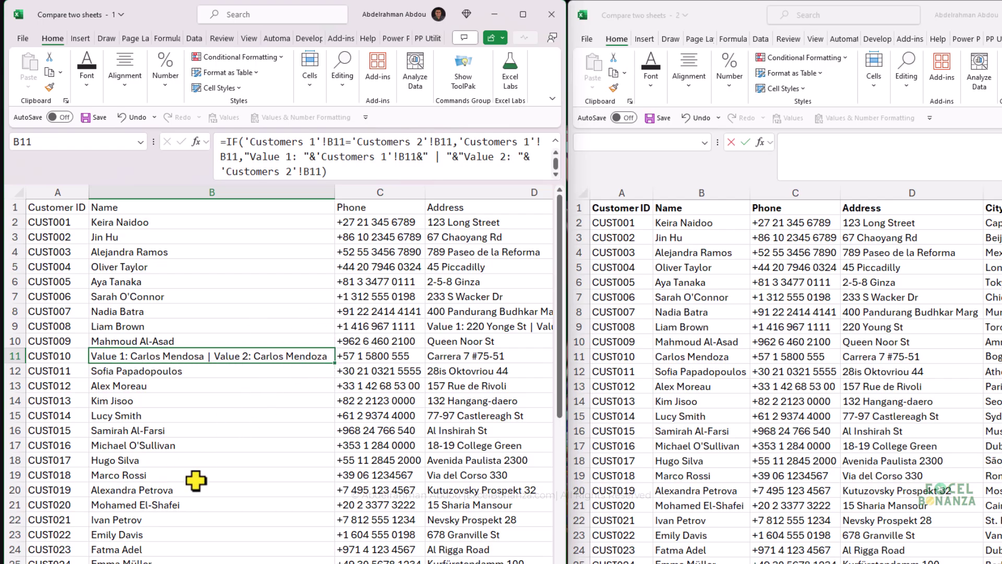
# Check the differing name in B11 and address in D9 of Comparison against the matching cells in both customer sheets
pyautogui.hotkey('ctrl', 'z')
pyautogui.hotkey('ctrl', 'z')
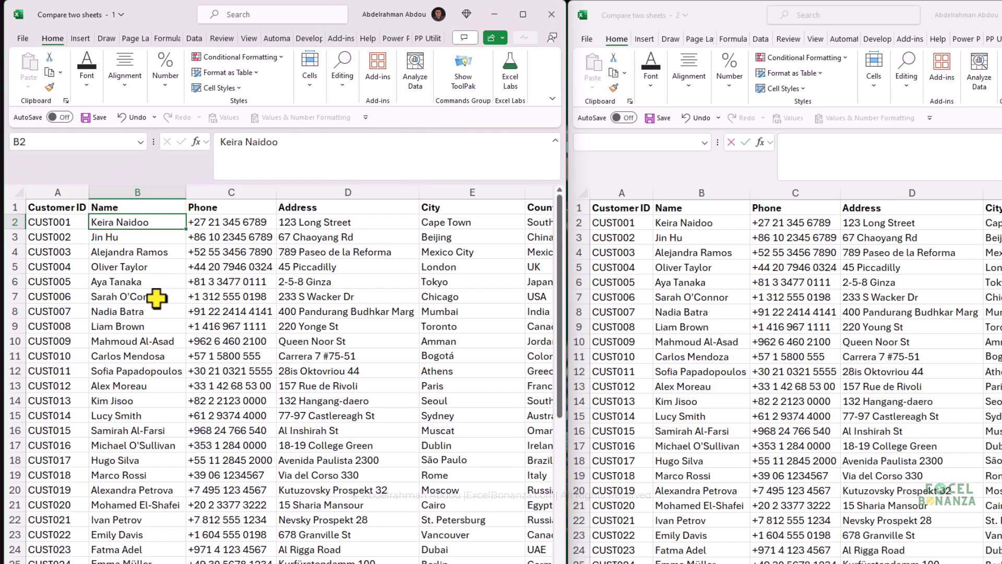
pyautogui.click(684, 329)
pyautogui.press('Down')
pyautogui.press('Down')
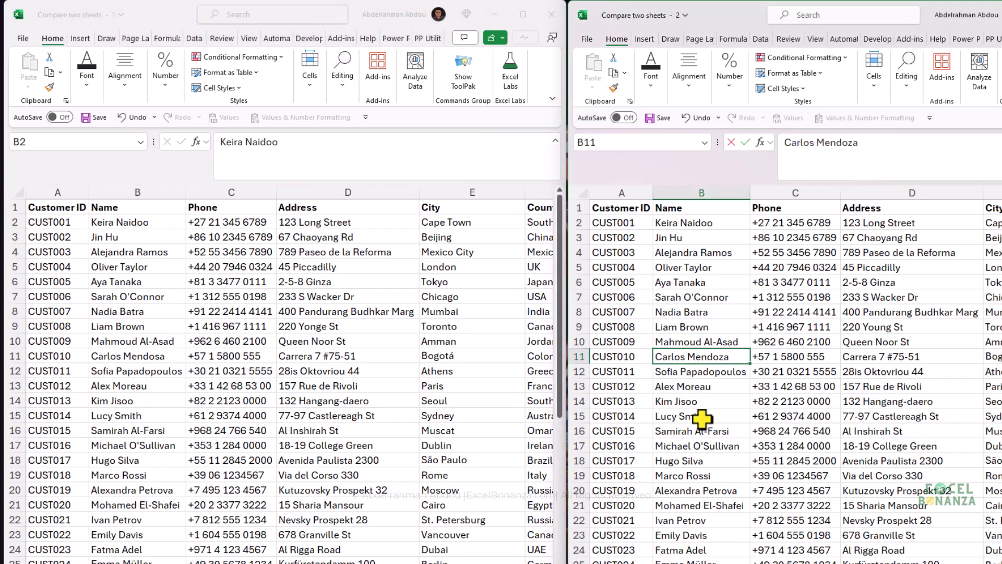
pyautogui.hotkey('alt', 'Tab')
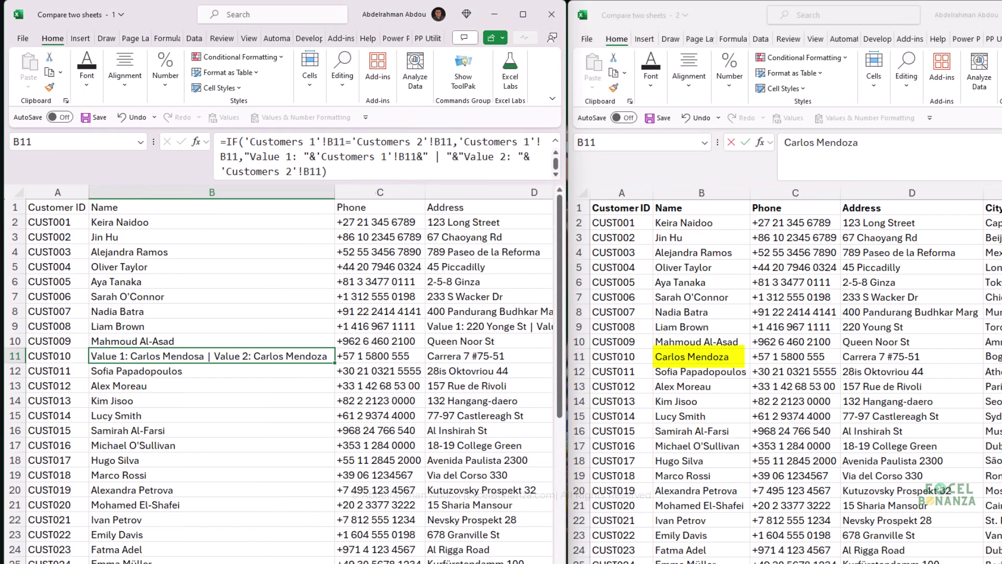
pyautogui.hscroll(3, 282, 366)
pyautogui.hscroll(3, 290, 366)
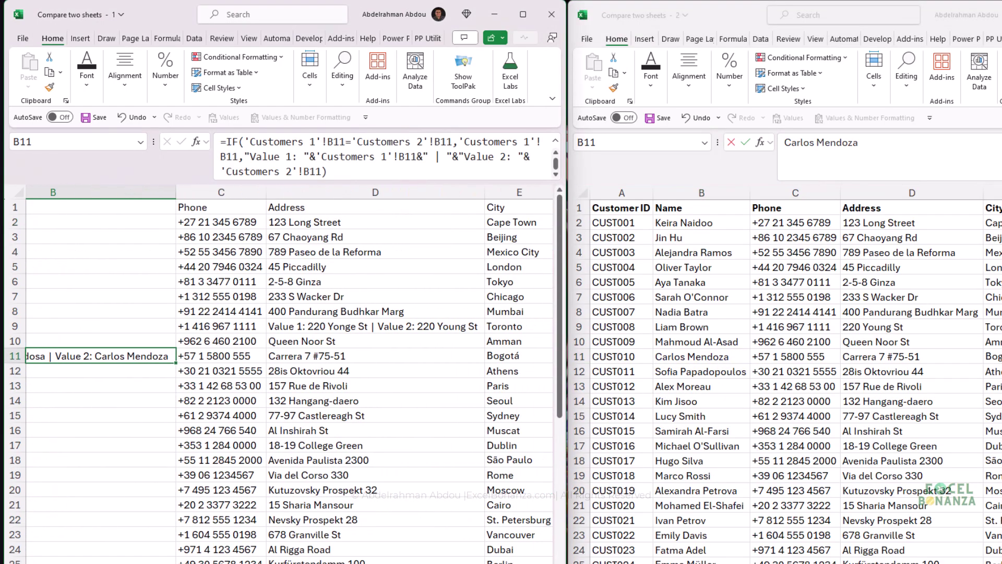
pyautogui.click(339, 328)
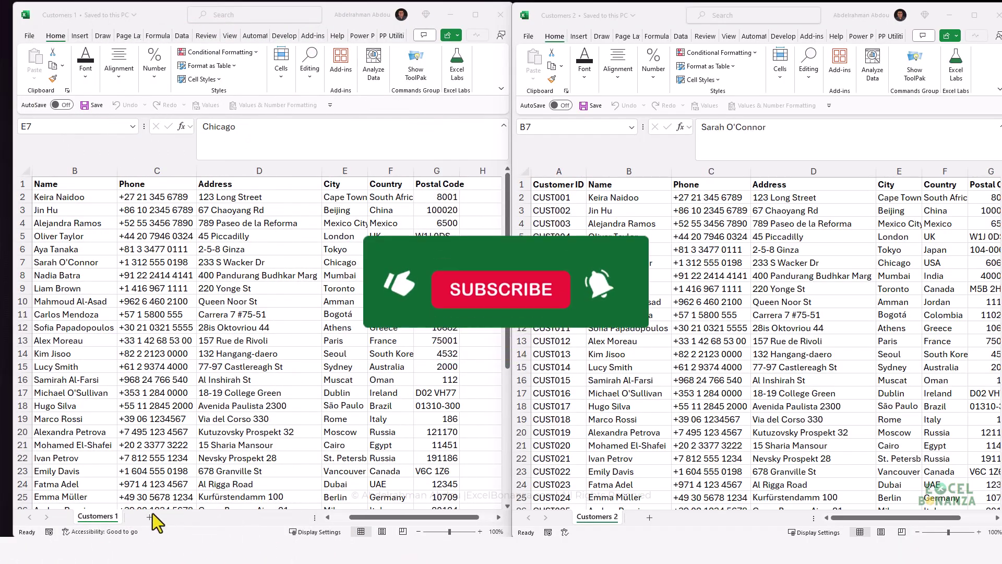
# Turn on View Side by Side for the Customers 1 and Customers 2 workbooks and scroll through their rows together
pyautogui.click(180, 314)
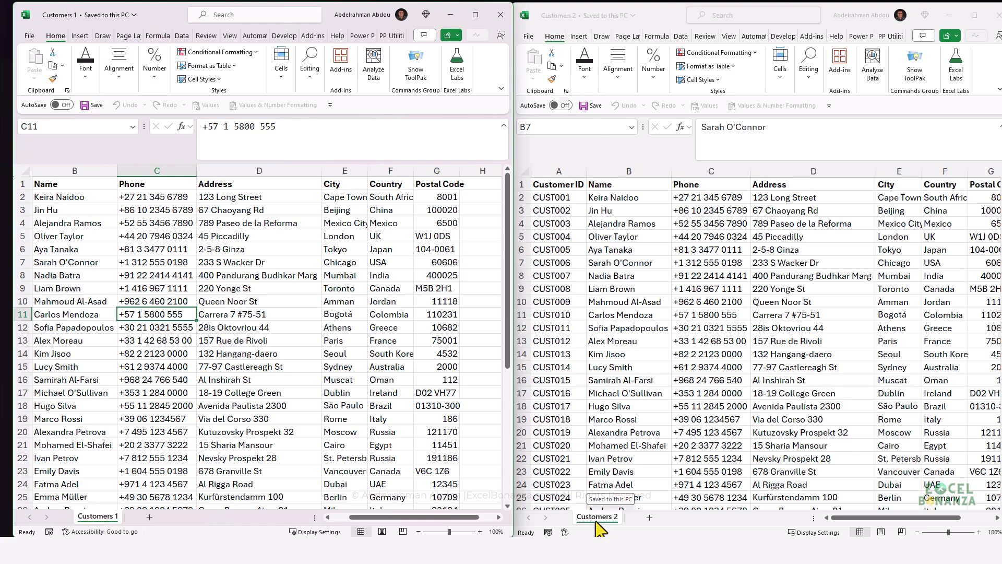
pyautogui.click(653, 18)
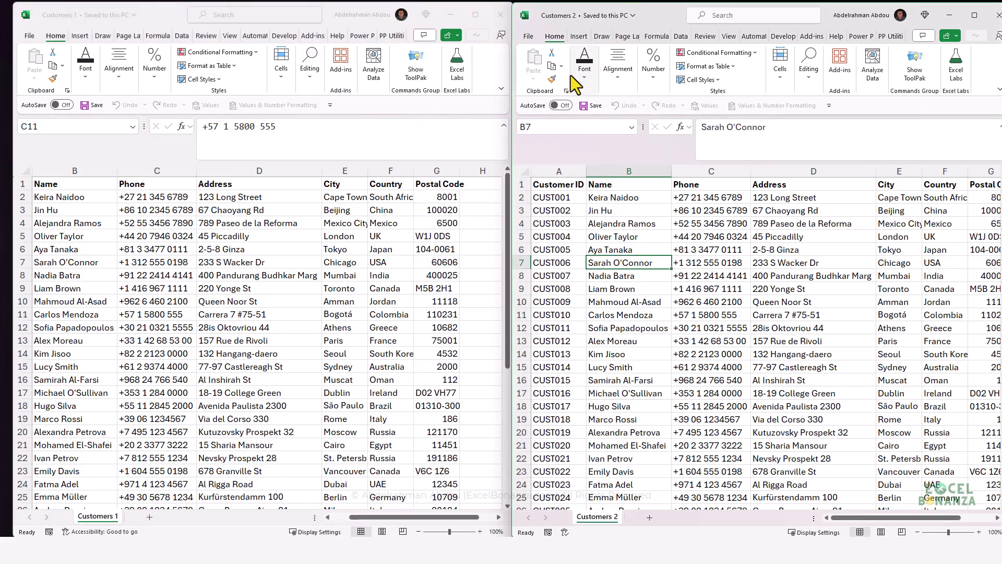
pyautogui.click(195, 237)
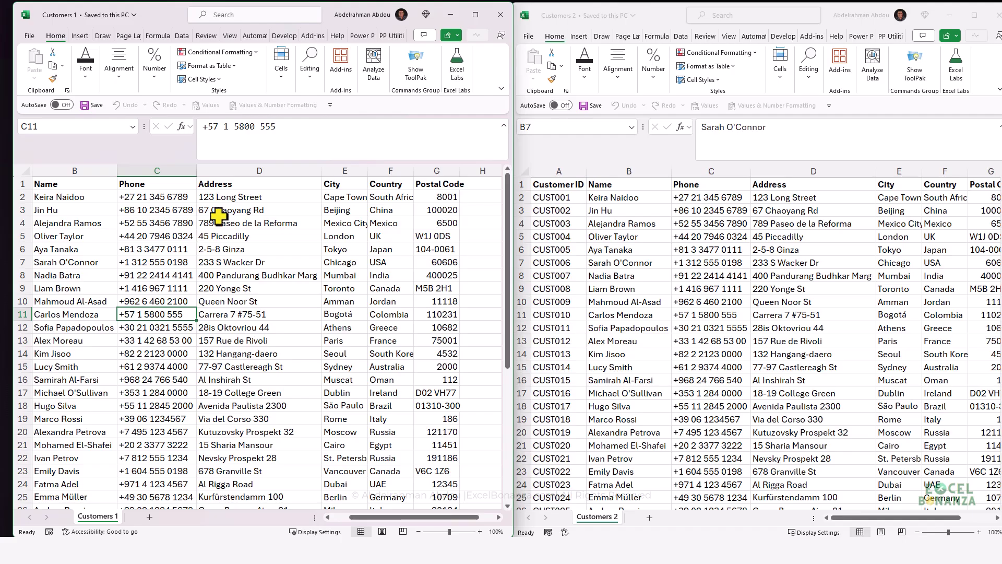
pyautogui.click(230, 36)
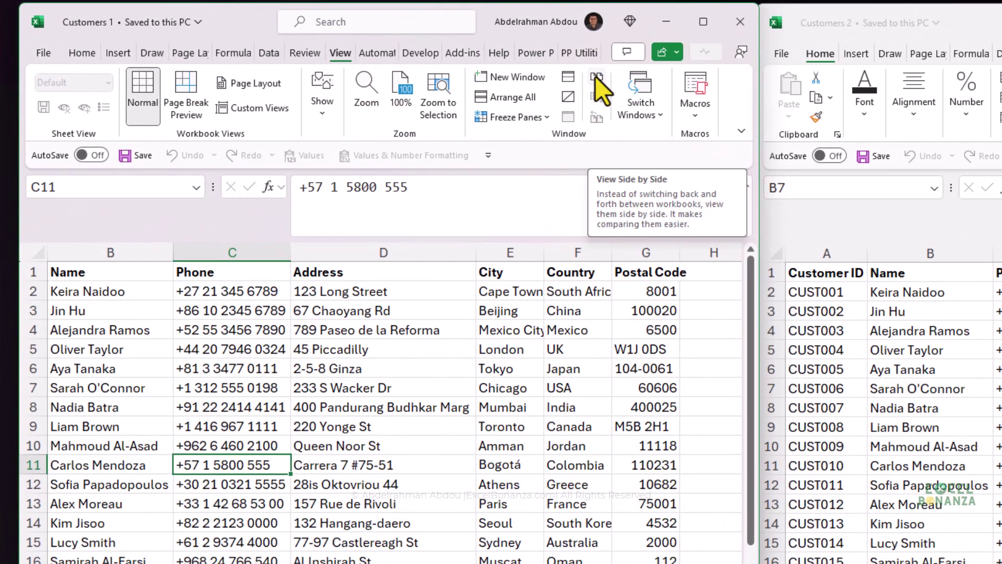
pyautogui.click(595, 76)
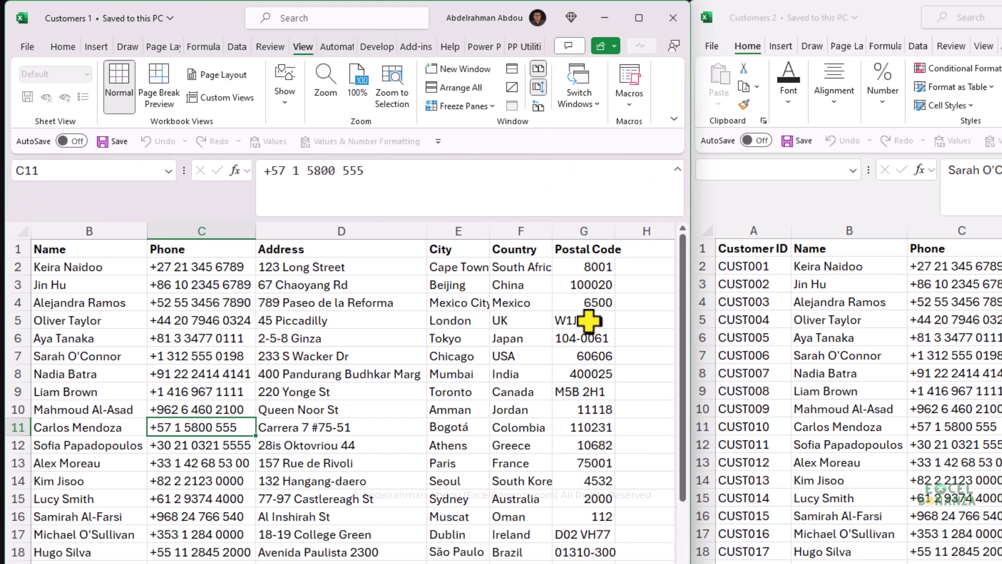
pyautogui.scroll(-1, 589, 321)
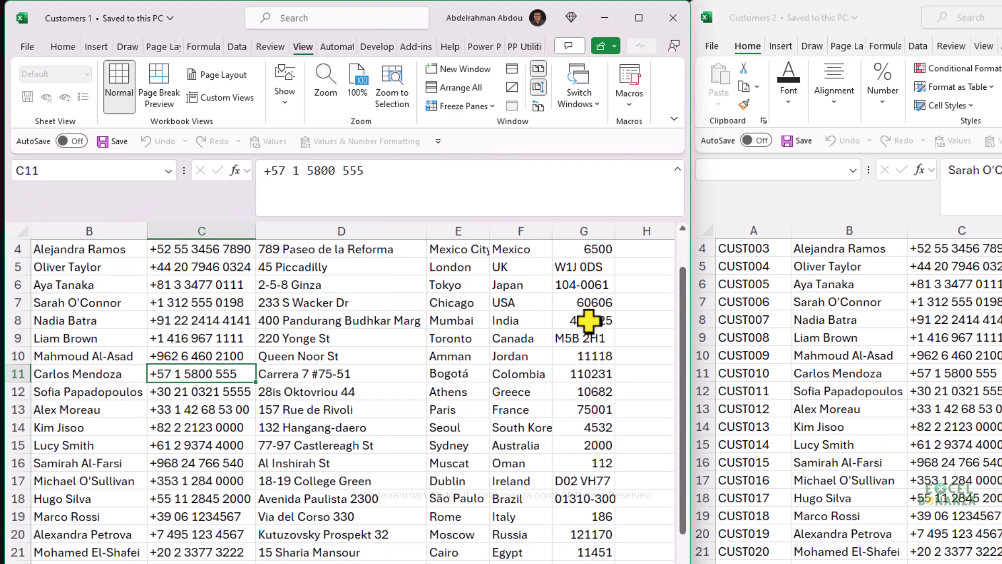
pyautogui.scroll(-1, 589, 321)
pyautogui.moveTo(682, 377); pyautogui.dragTo(662, 298)
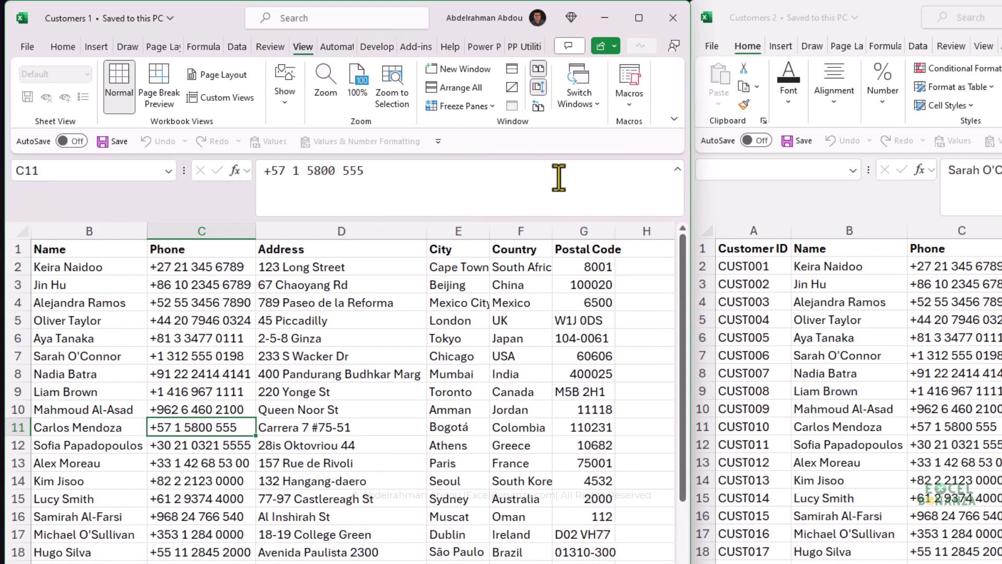
# Turn off synchronous scrolling and scroll the Customers 1 workbook independently of Customers 2
pyautogui.click(539, 87)
pyautogui.scroll(-5, 604, 320)
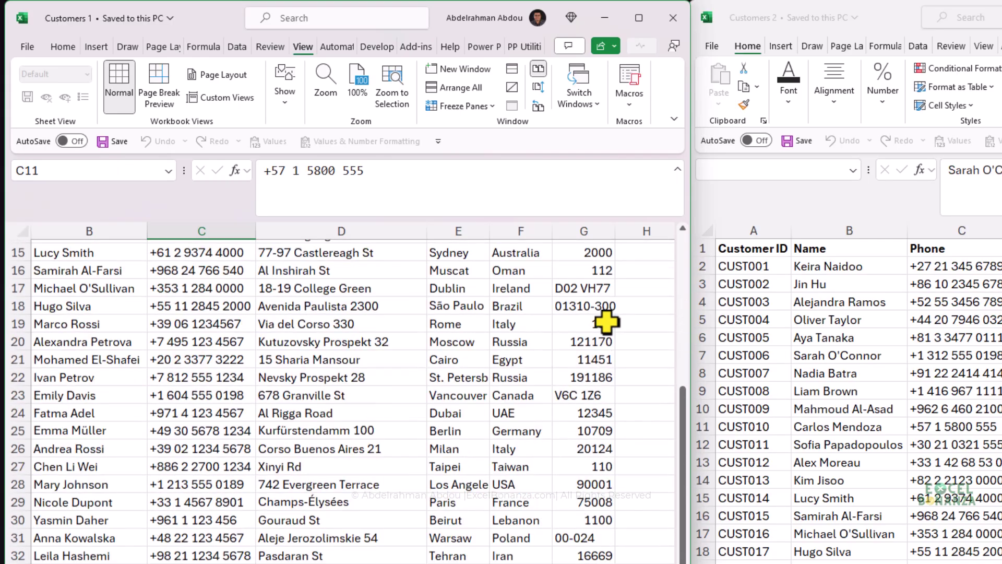
pyautogui.scroll(-2, 606, 322)
pyautogui.scroll(7, 574, 404)
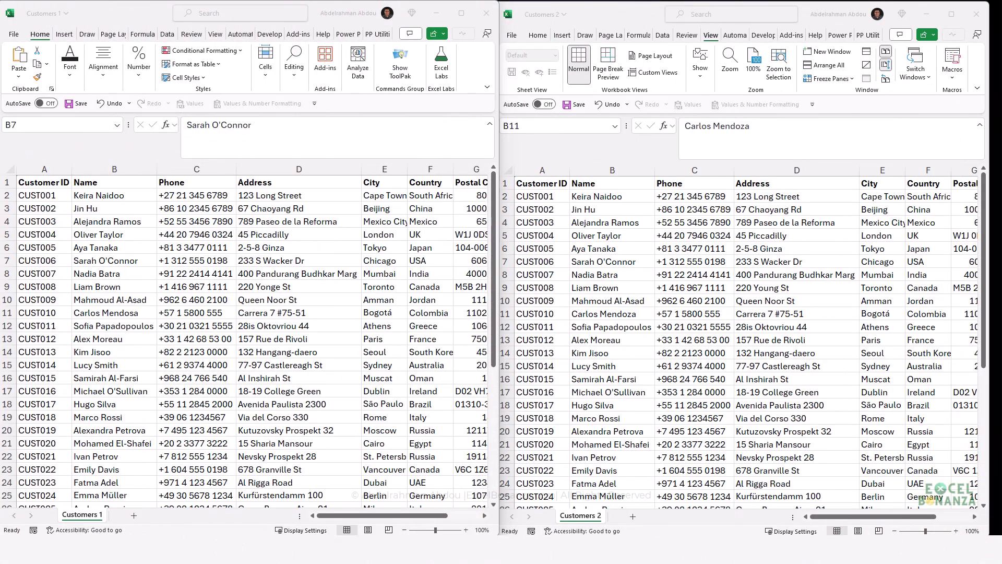
# In the A1 IF formula, make the test's '[Customers 2.xlsx]Customers 2'!A1 reference relative and set the true result to 'Customers 1'!A1
pyautogui.click(92, 197)
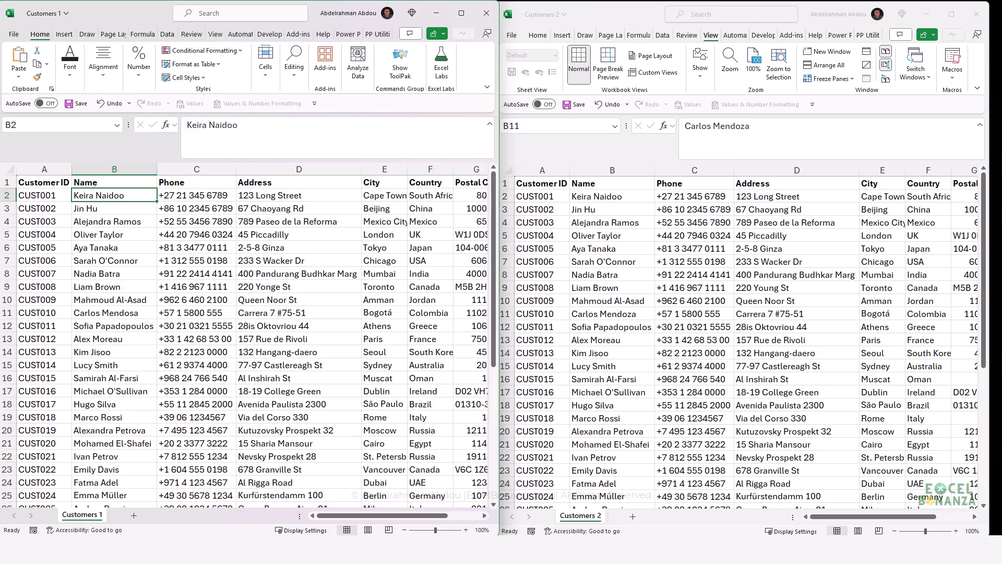
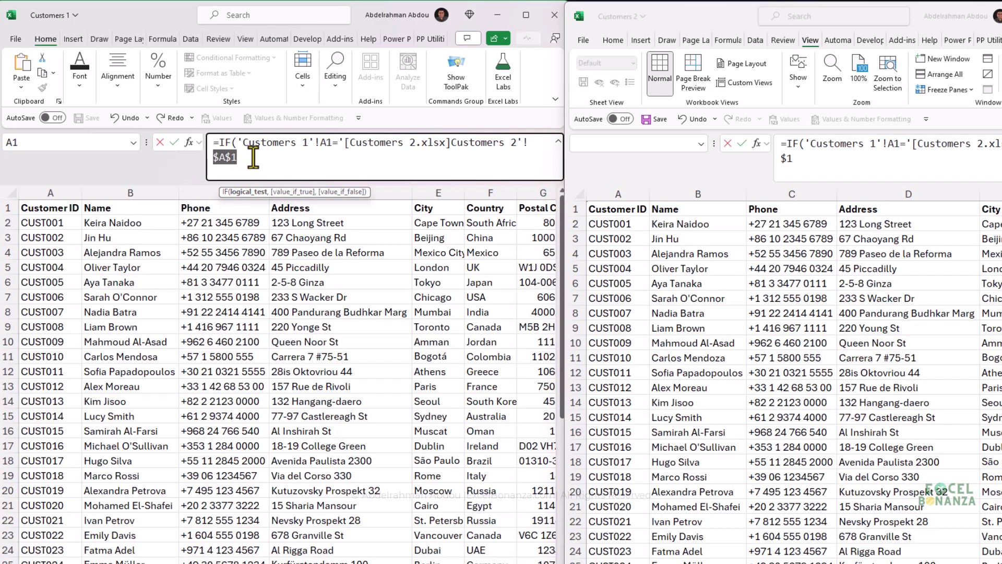
pyautogui.press('F4')
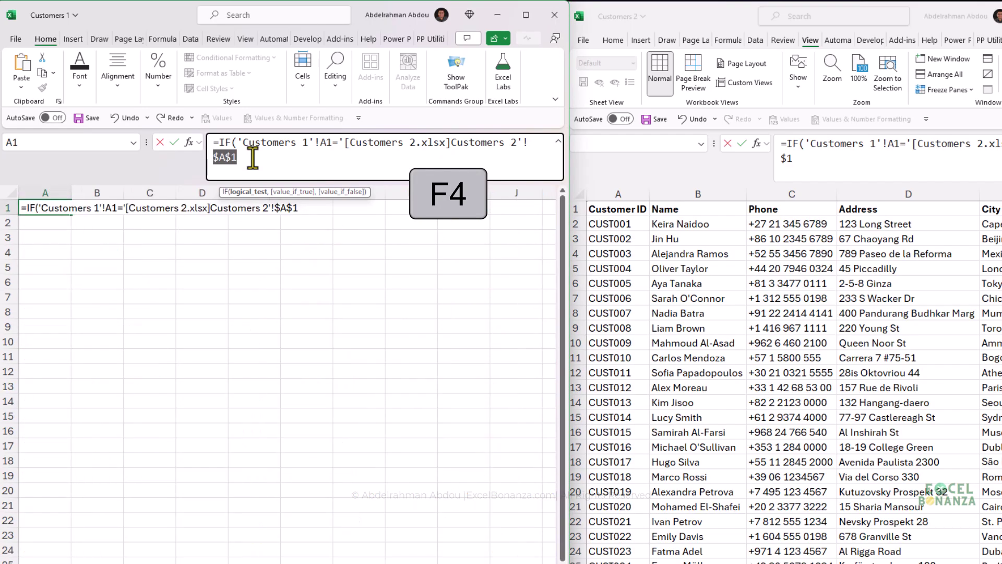
pyautogui.press('F4')
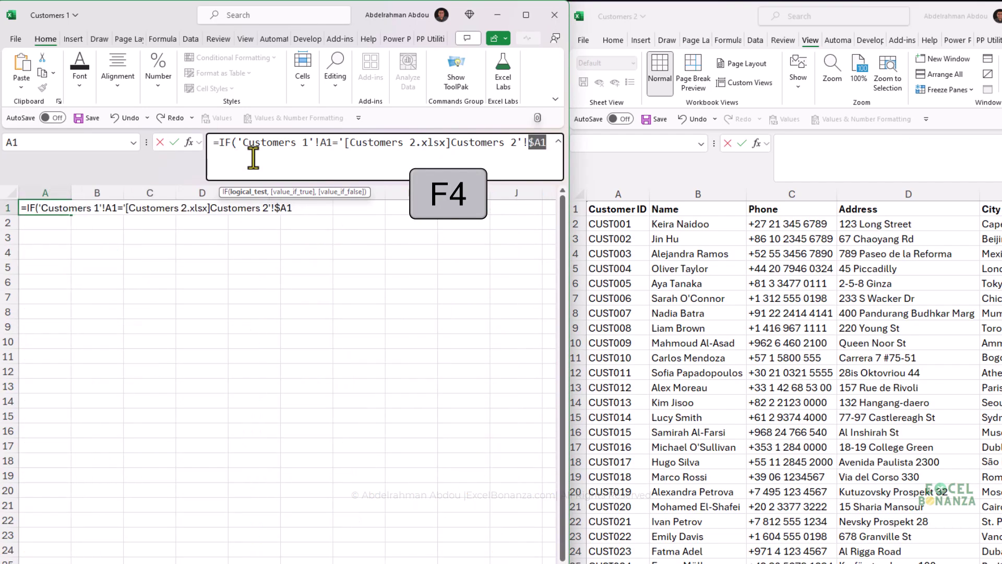
pyautogui.press('F4')
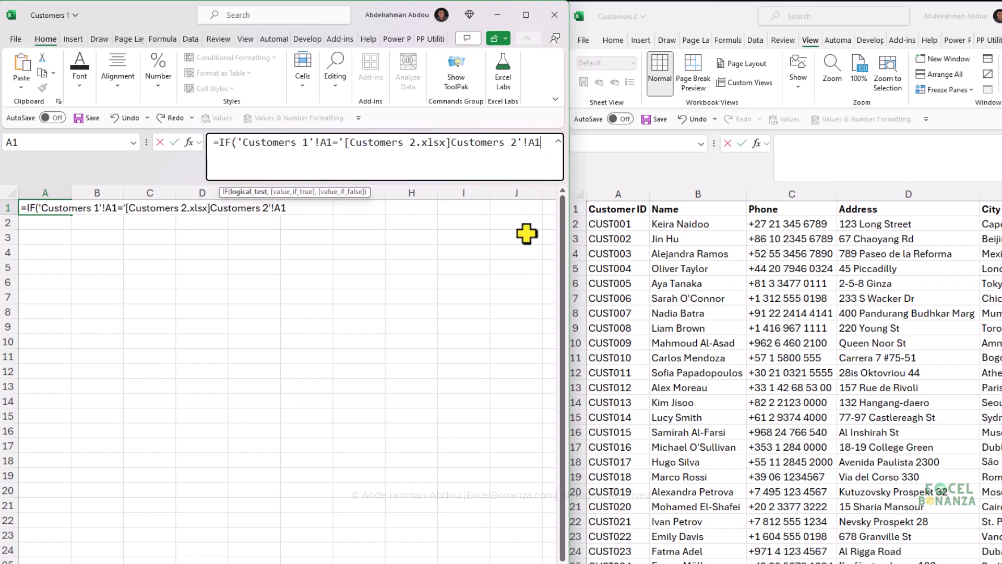
pyautogui.write(',')
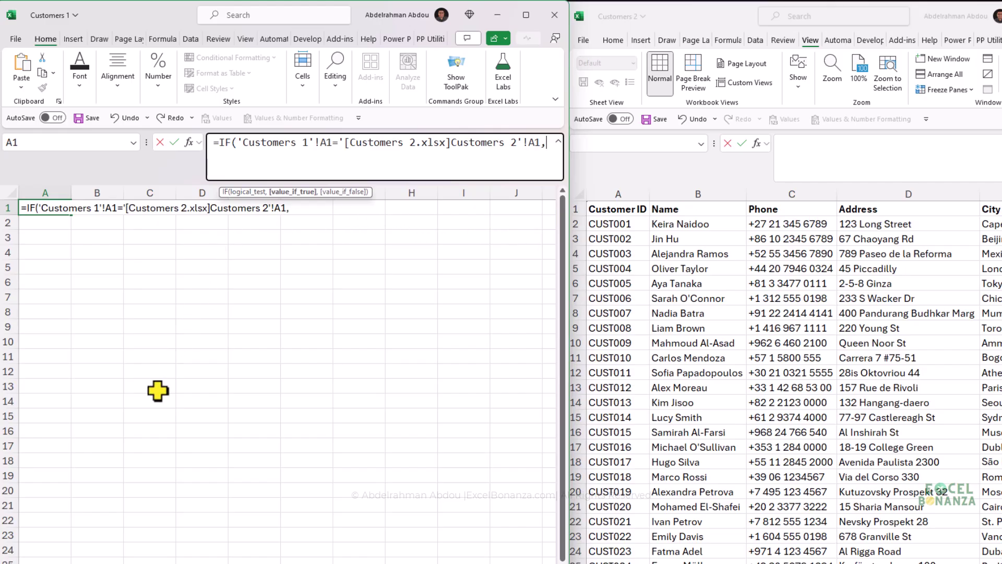
pyautogui.click(83, 559)
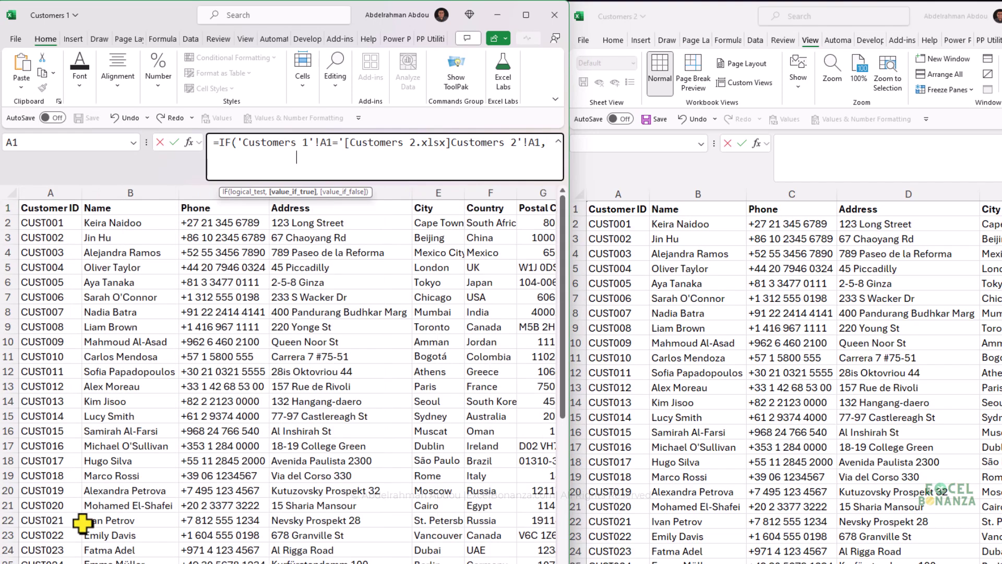
pyautogui.click(53, 211)
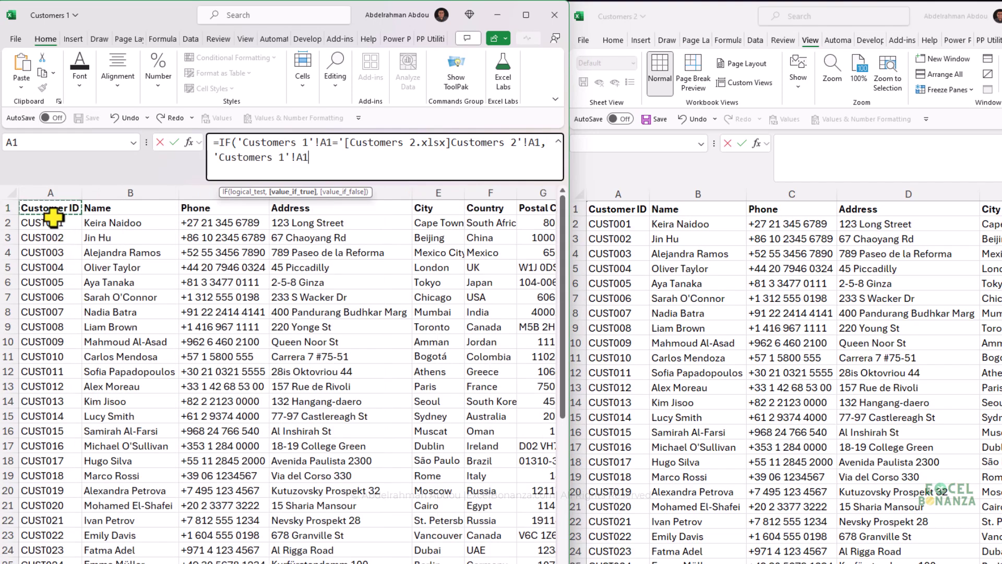
pyautogui.write(',')
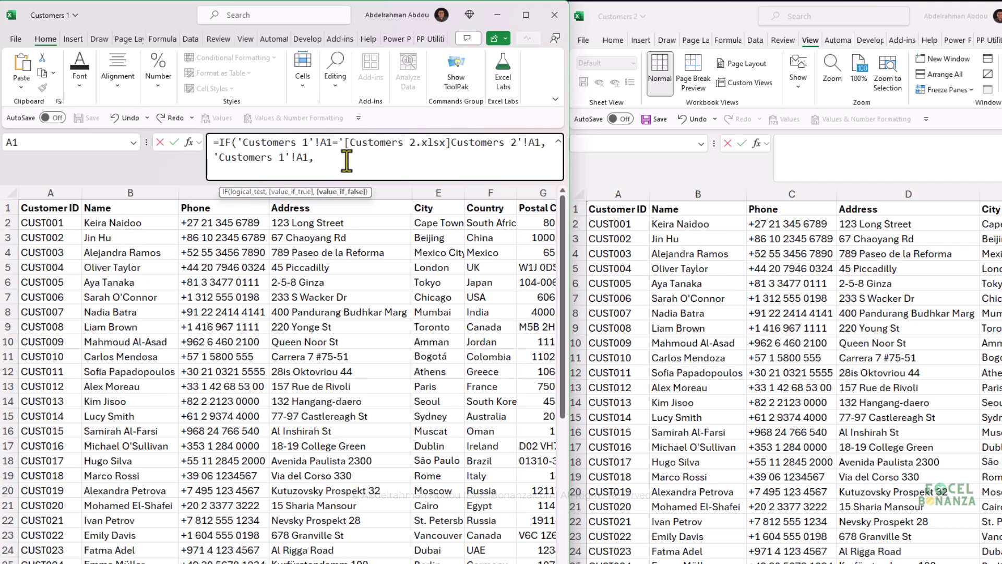
# Complete the IF formula with the false result "Value 1: "&'Customers 1'!A1&" | "&"Value 2: "&'[Customers 2.xlsx]Customers 2'!A1, using relative references
pyautogui.write('"Value 1')
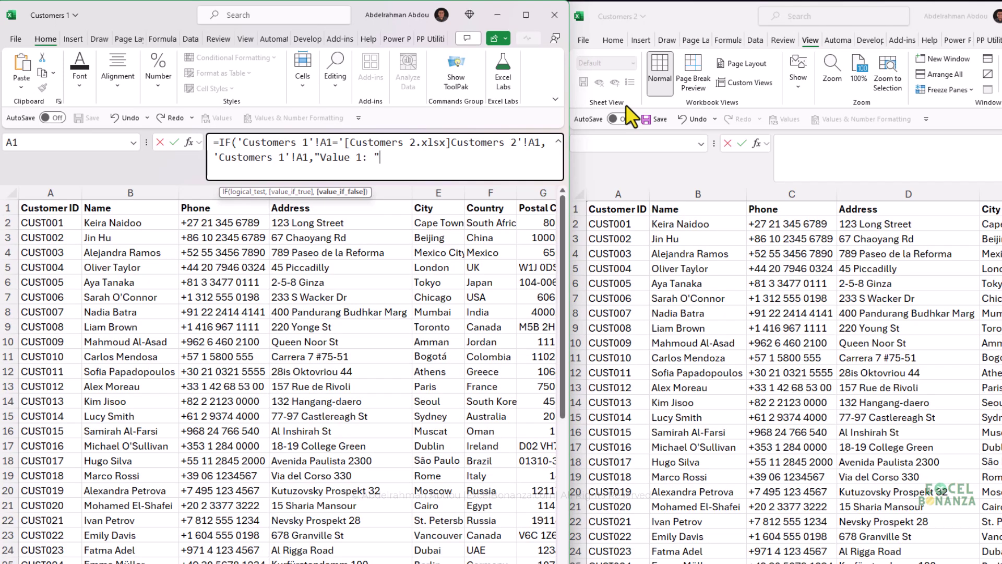
pyautogui.write(': "&')
pyautogui.click(43, 209)
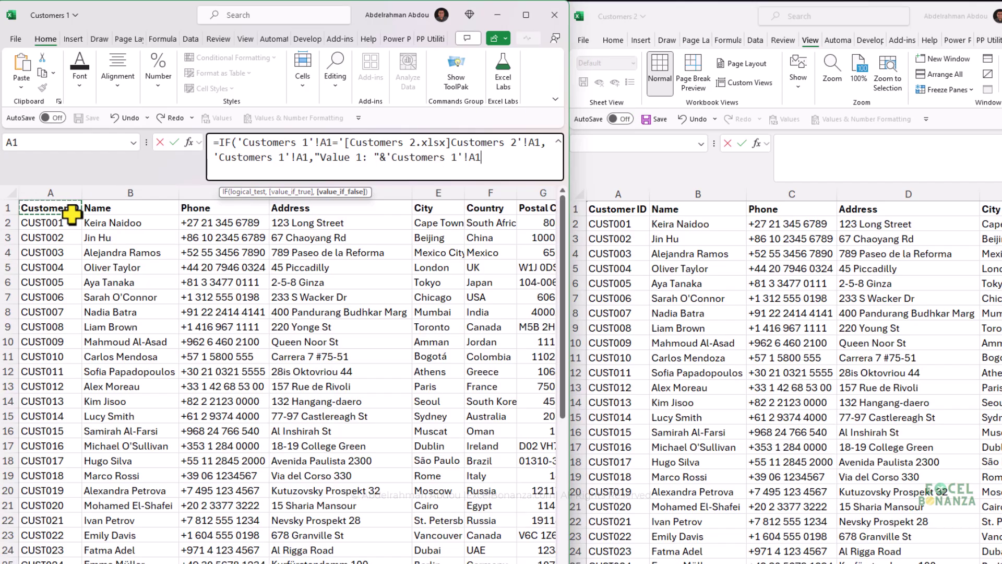
pyautogui.write('&"')
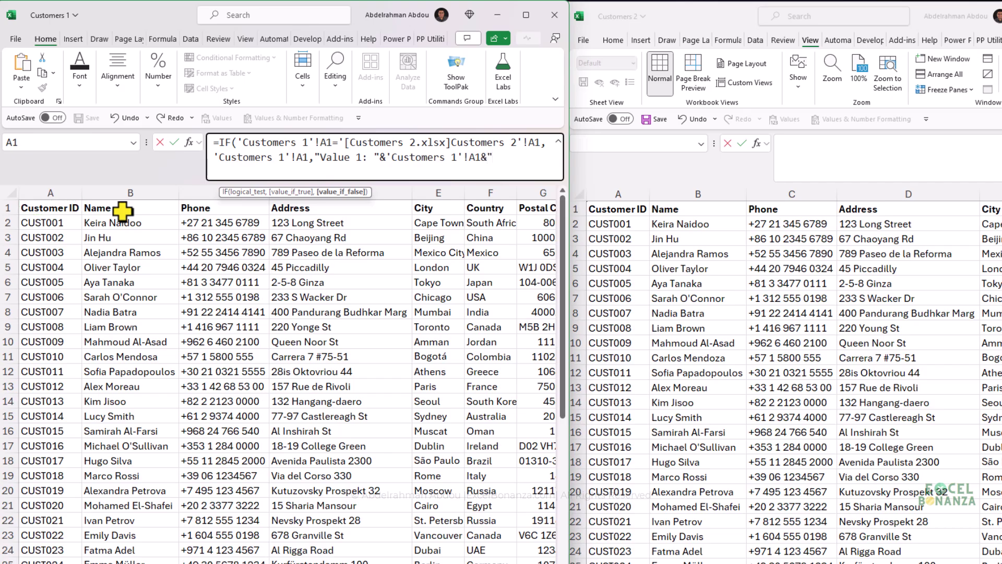
pyautogui.write(' | "&"Val')
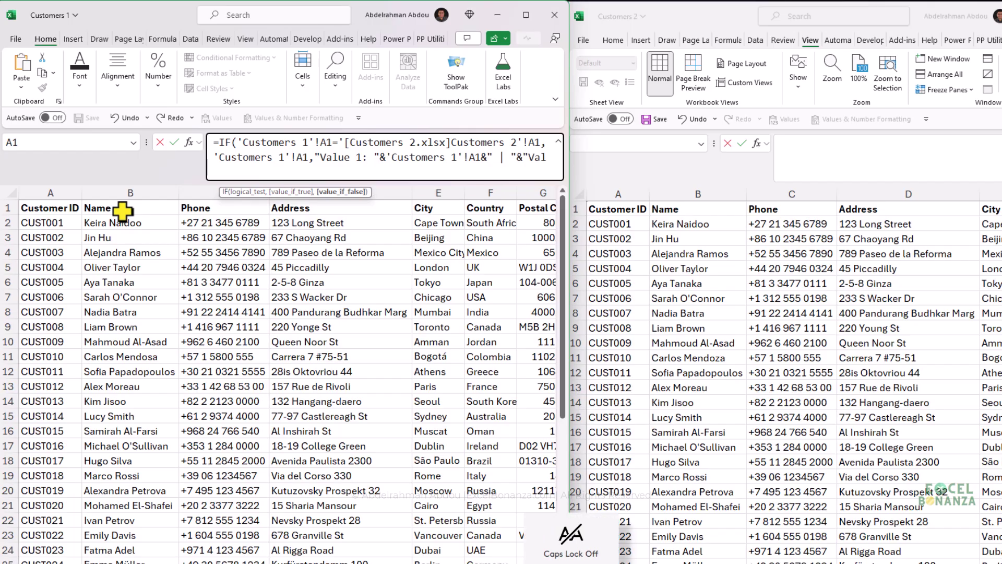
pyautogui.write('ue 2: "')
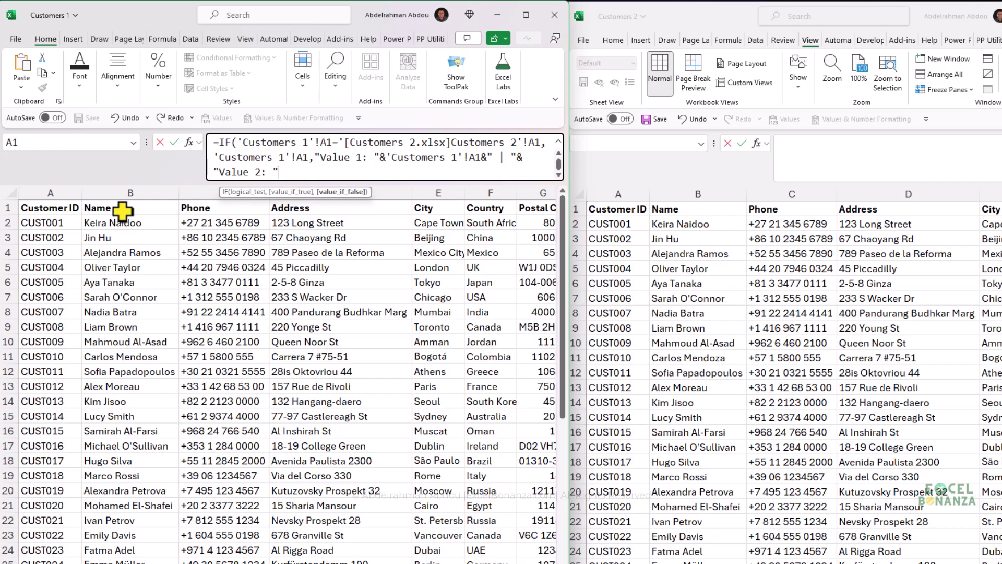
pyautogui.write('&')
pyautogui.click(611, 210)
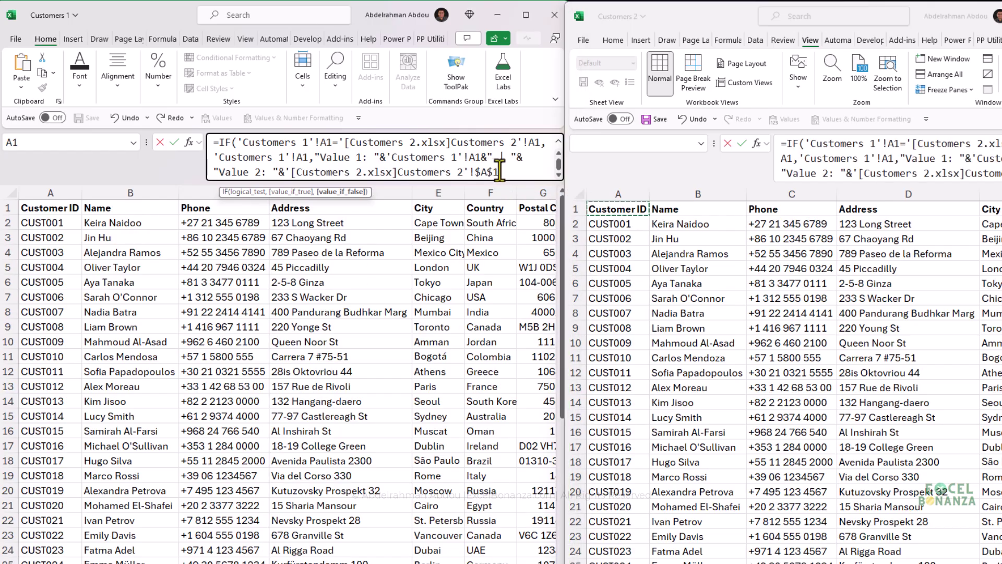
pyautogui.press('F4')
pyautogui.press('F4')
pyautogui.press('F4')
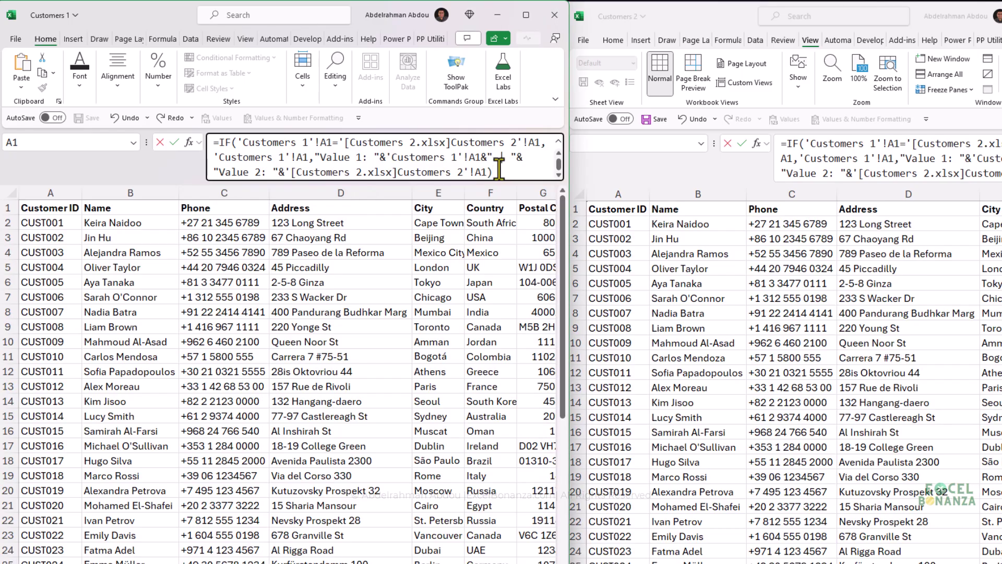
pyautogui.press('Return')
# Fill the A1 formula across to column G and down to row 41, autofit columns A to G, and review the differing cells
pyautogui.click(36, 208)
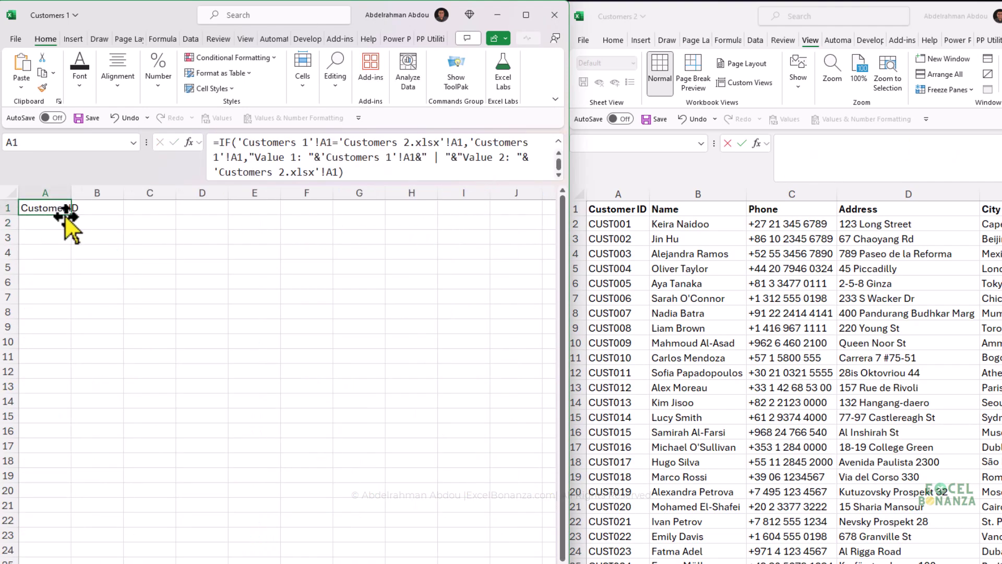
pyautogui.moveTo(74, 214); pyautogui.dragTo(209, 215)
pyautogui.scroll(10, 287, 432)
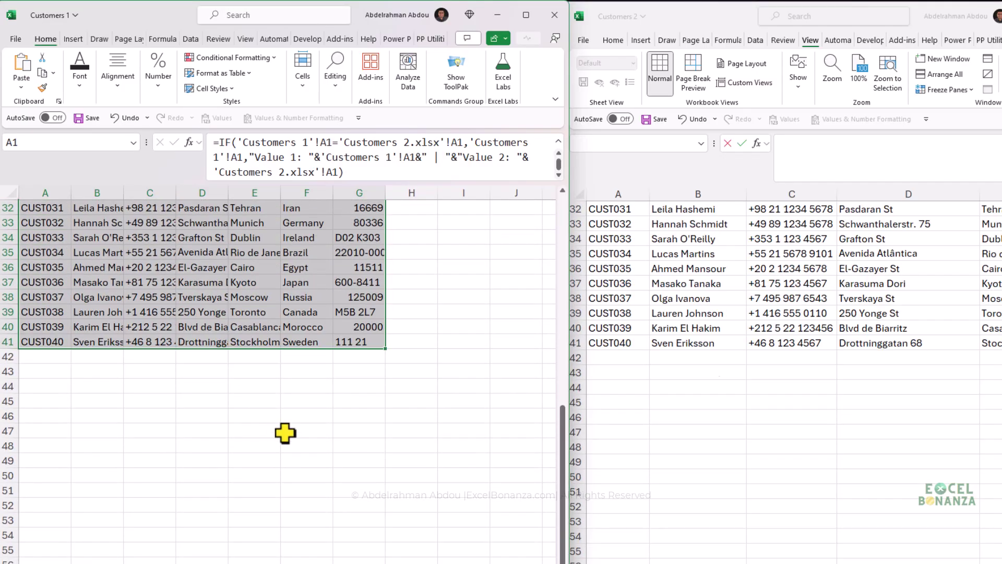
pyautogui.scroll(4, 291, 459)
pyautogui.scroll(-1, 197, 352)
pyautogui.moveTo(45, 193); pyautogui.dragTo(385, 192)
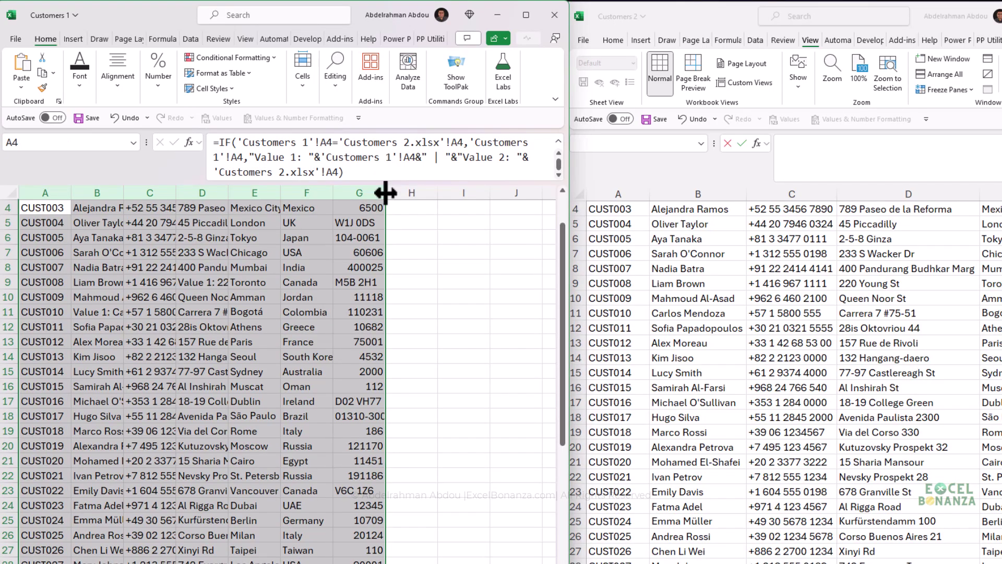
pyautogui.doubleClick(385, 193)
pyautogui.click(258, 308)
pyautogui.scroll(1, 208, 397)
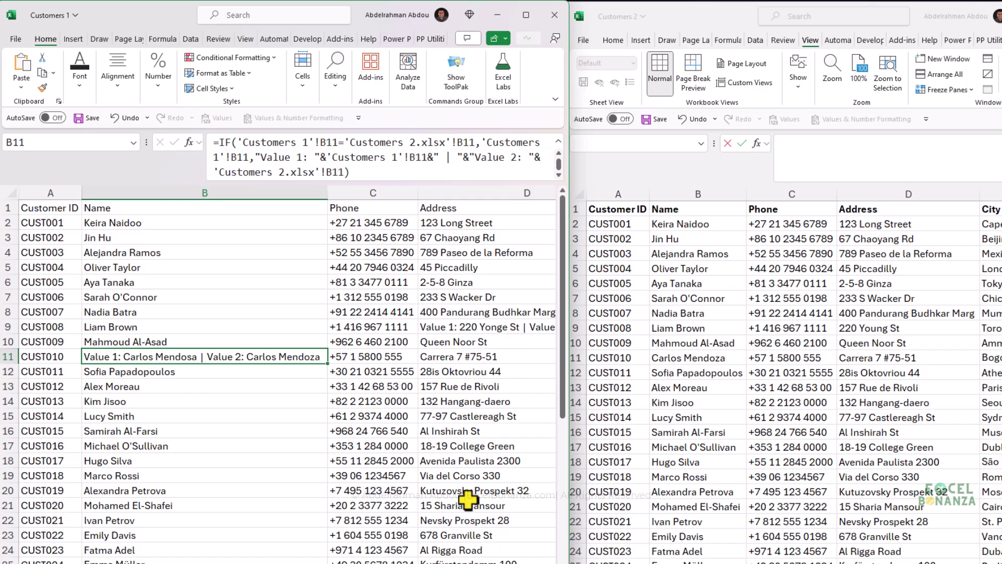
pyautogui.hscroll(5, 477, 485)
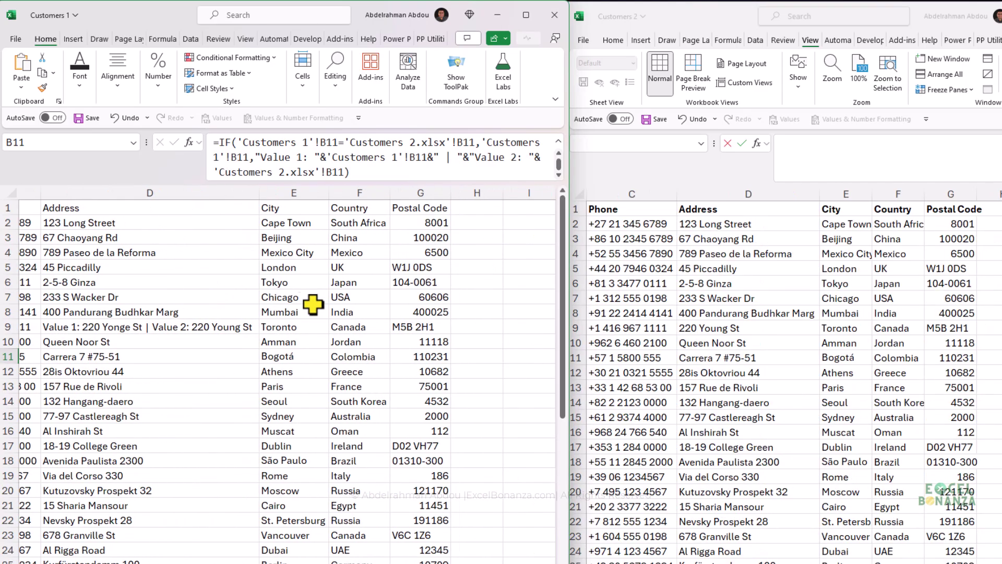
# Examine the comparison result and its IF formula in cell D9 of the Address column
pyautogui.click(151, 331)
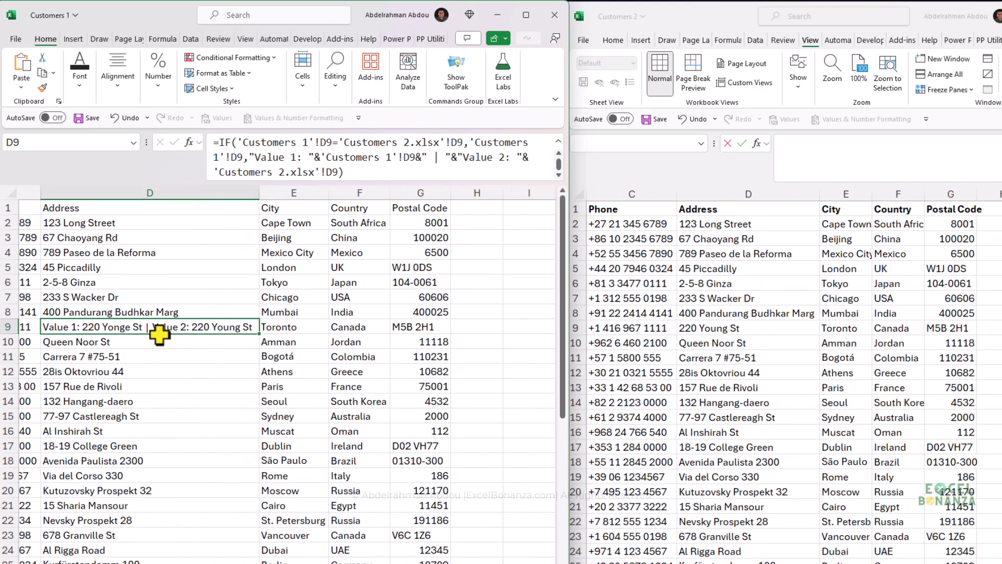
pyautogui.hscroll(-2, 160, 337)
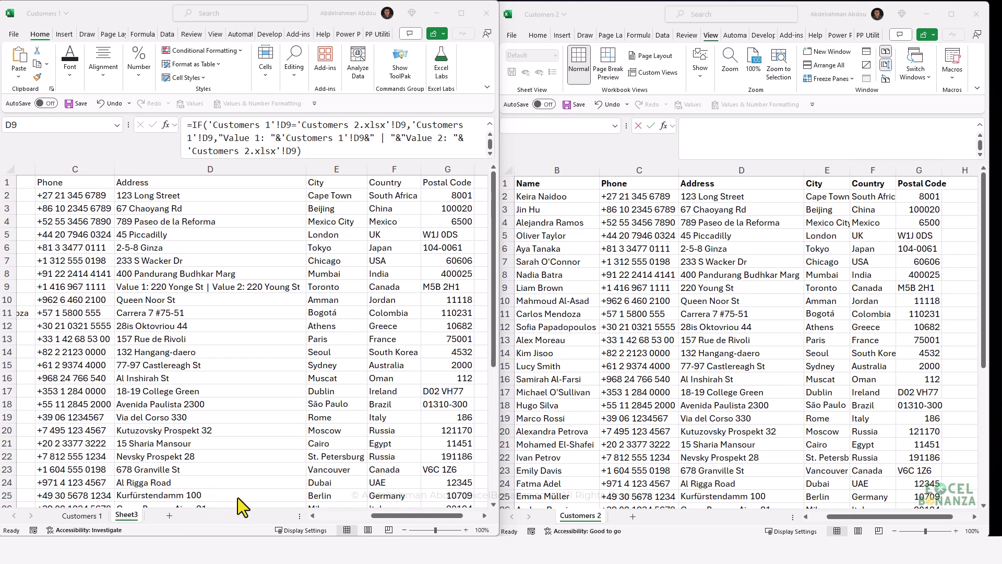
# Copy the Customers 1 sheet to the end of the Customers 2.xlsx workbook, keeping the original, and check both sheets there
pyautogui.click(89, 515)
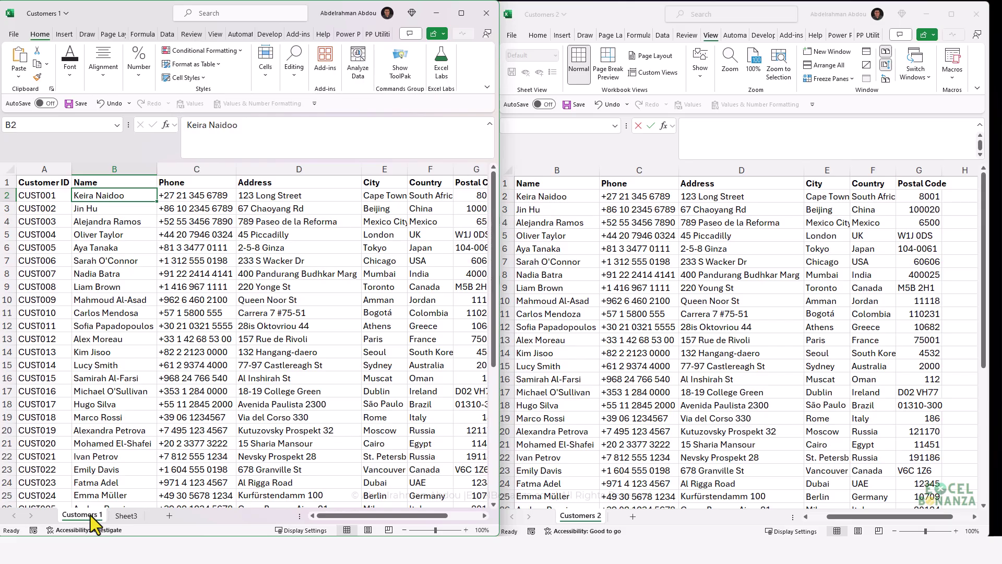
pyautogui.rightClick(92, 514)
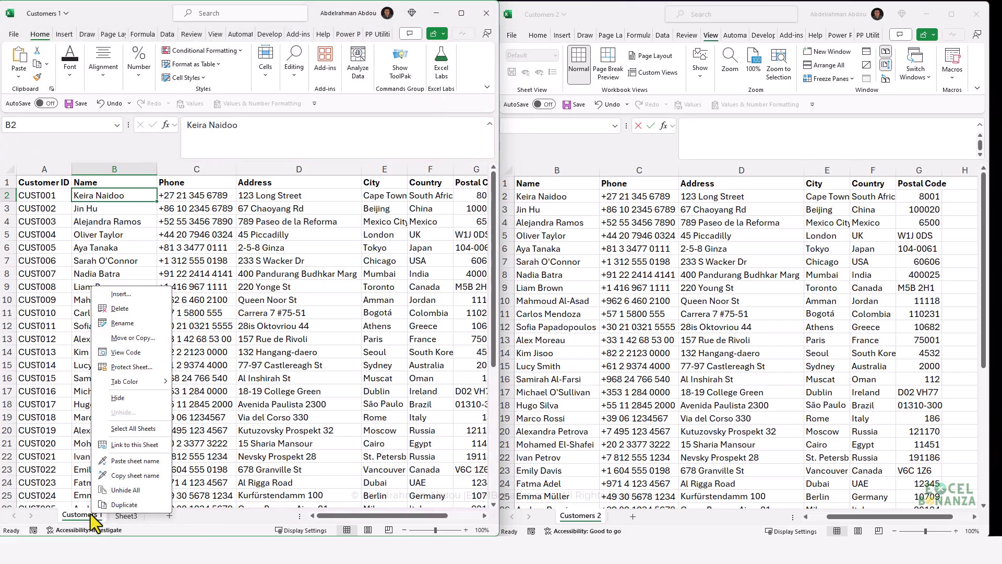
pyautogui.click(137, 336)
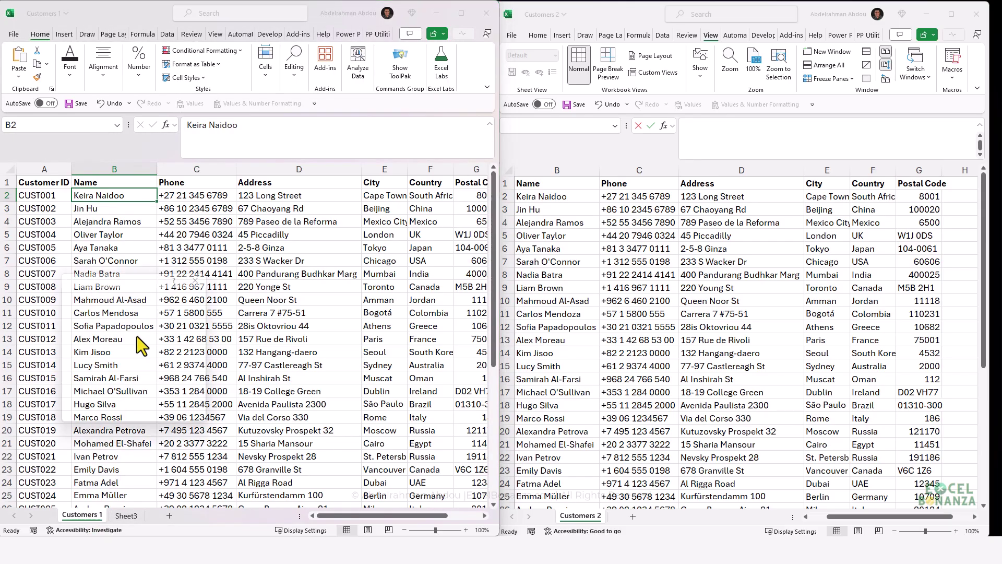
pyautogui.click(139, 316)
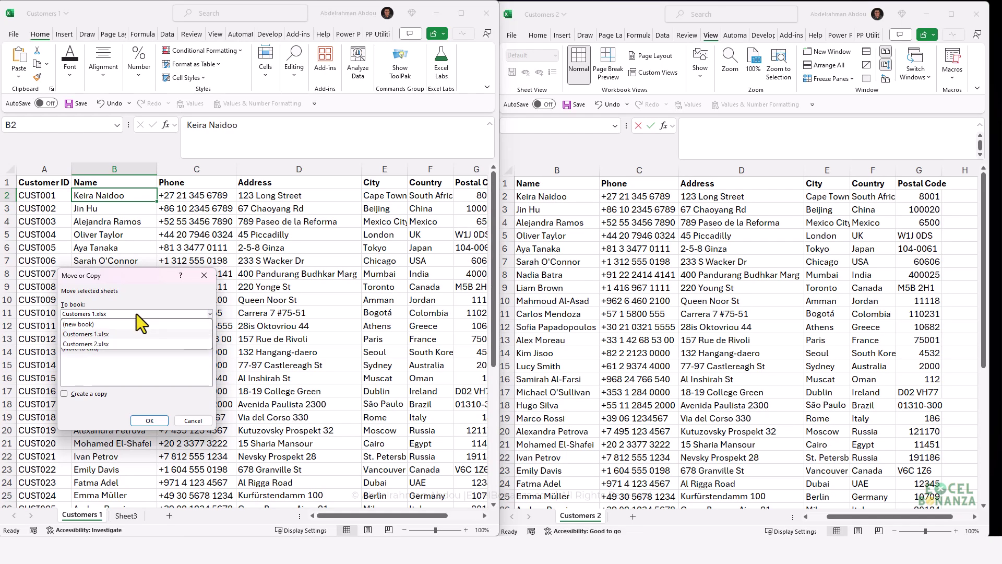
pyautogui.click(117, 342)
pyautogui.click(92, 342)
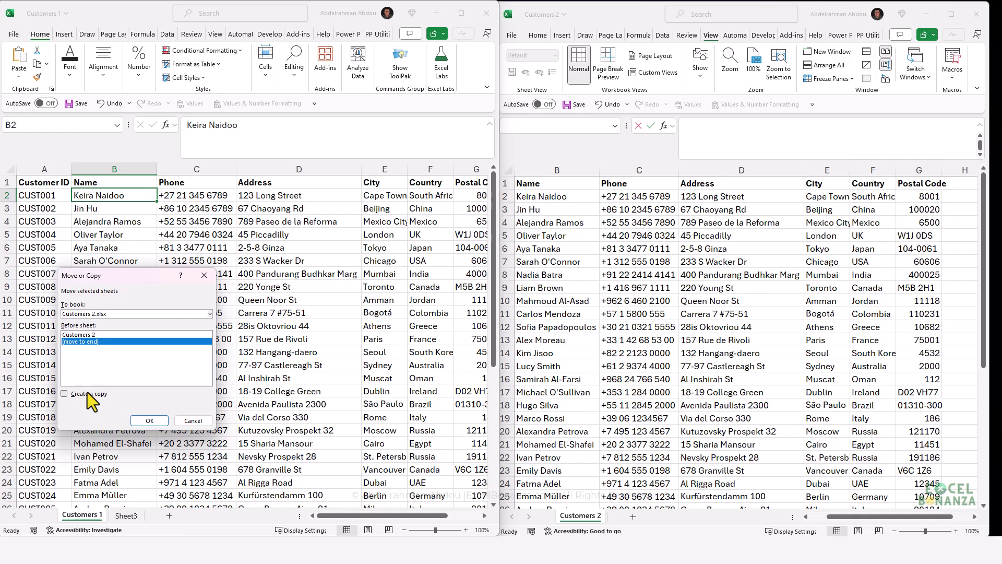
pyautogui.click(86, 393)
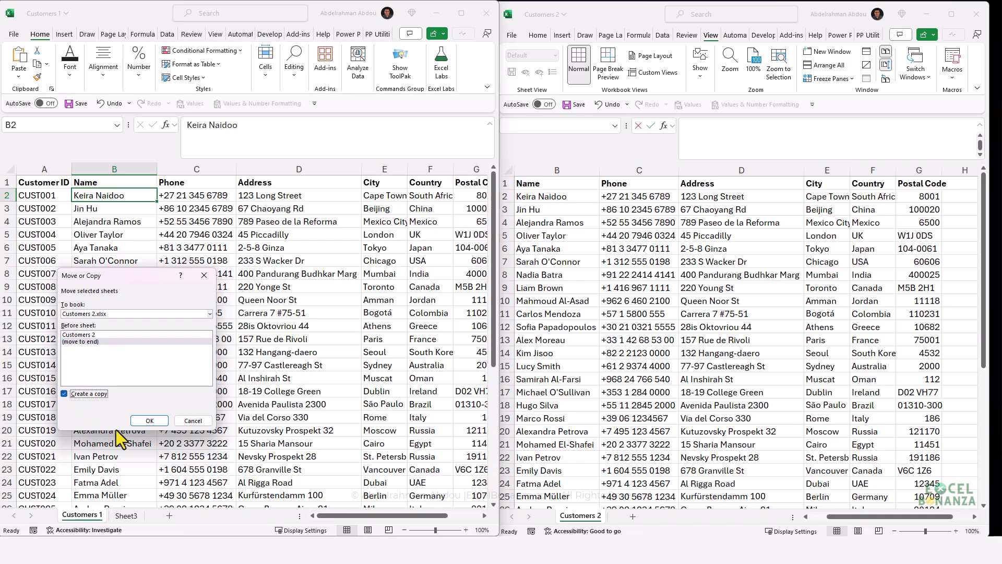
pyautogui.click(141, 421)
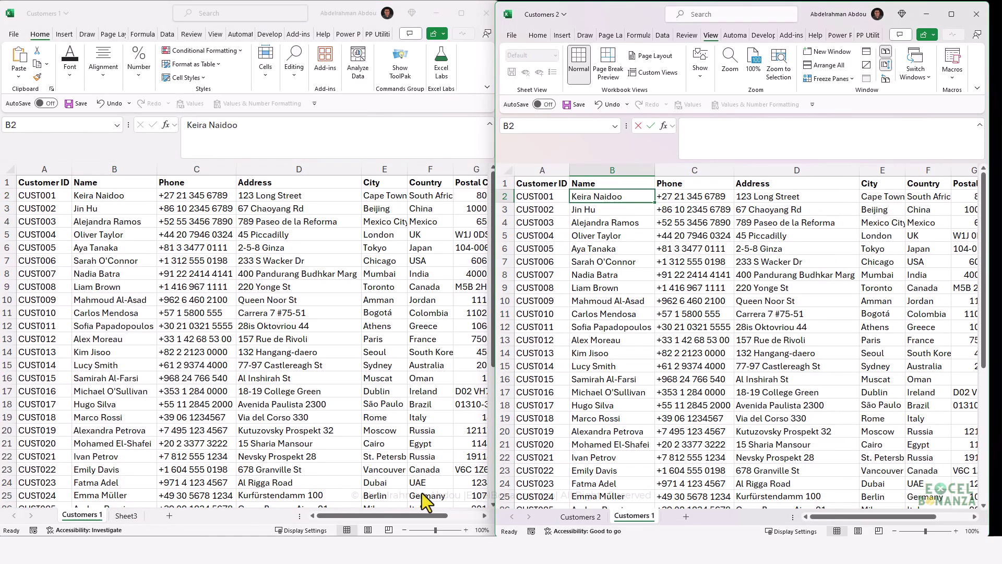
pyautogui.click(581, 517)
pyautogui.click(626, 516)
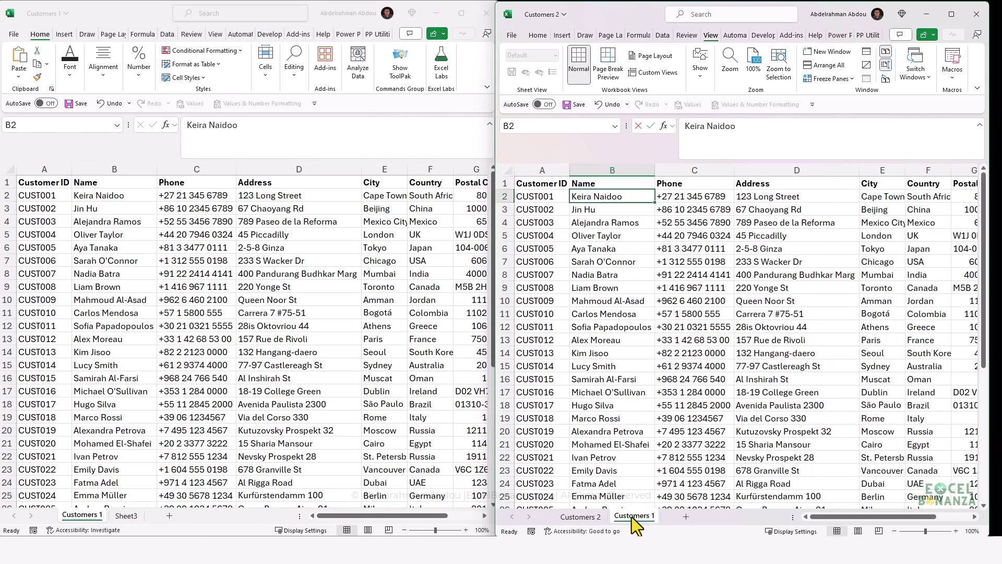